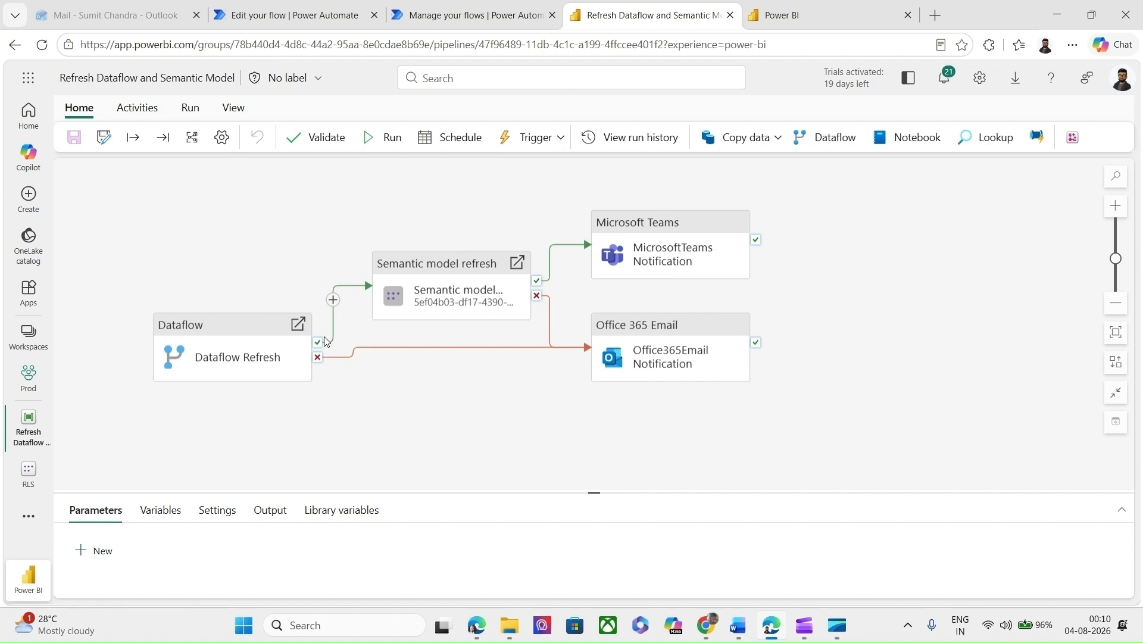
Switch to the Prod workspace in Power BI and show its items as a list
key(ctrl+Tab)
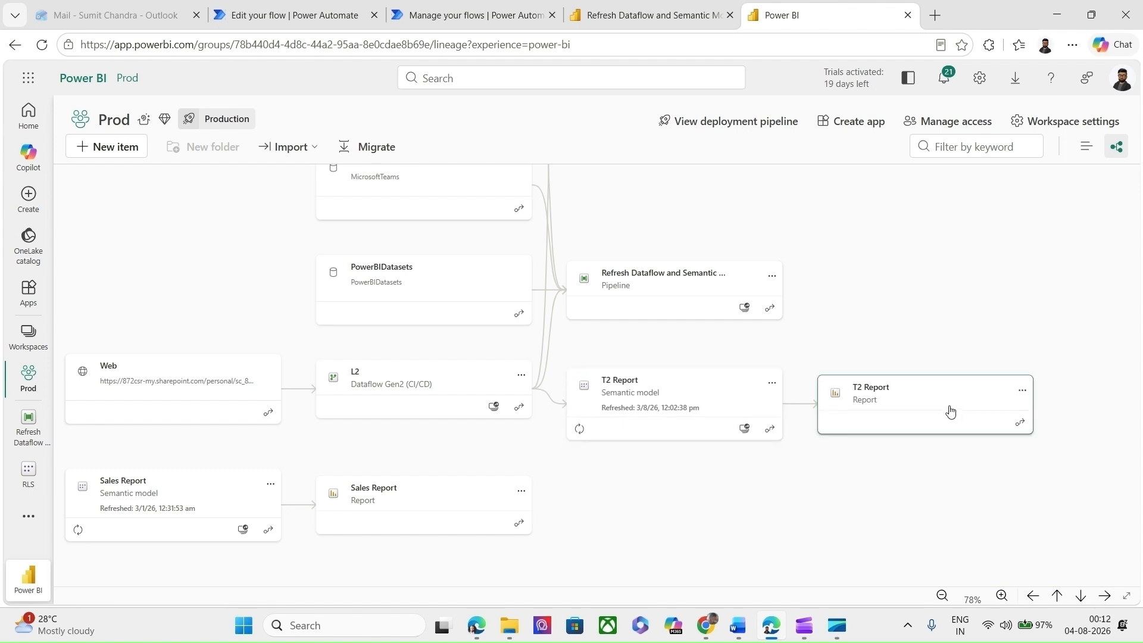
click(1085, 154)
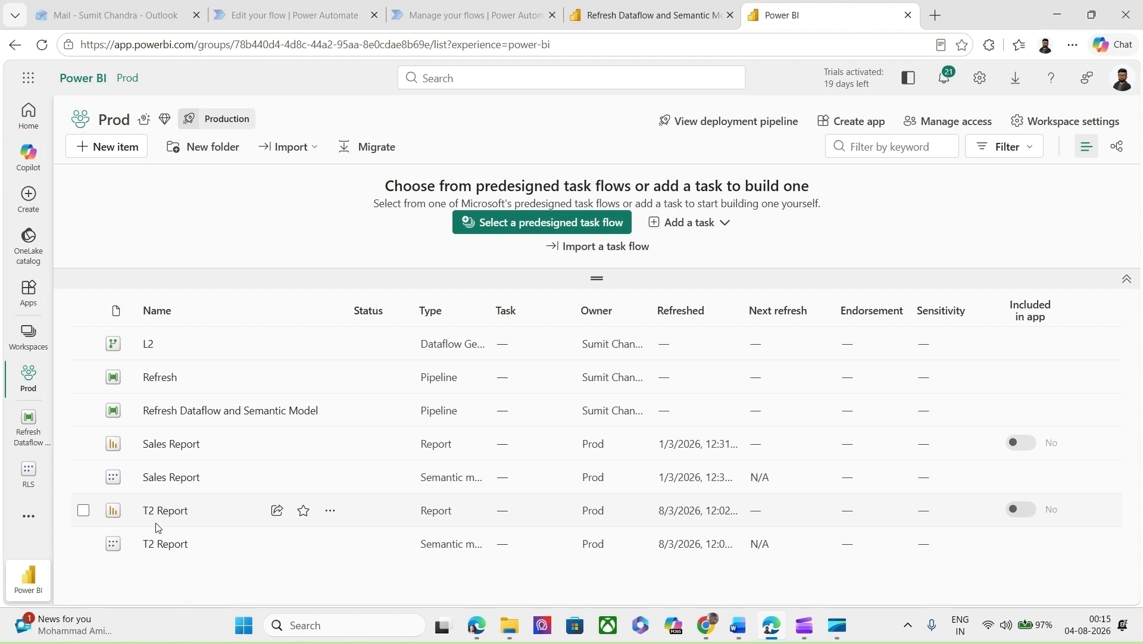
Switch to Power Automate and start an automated cloud flow named "Dataflow & Semantic Model Refresh"
click(463, 16)
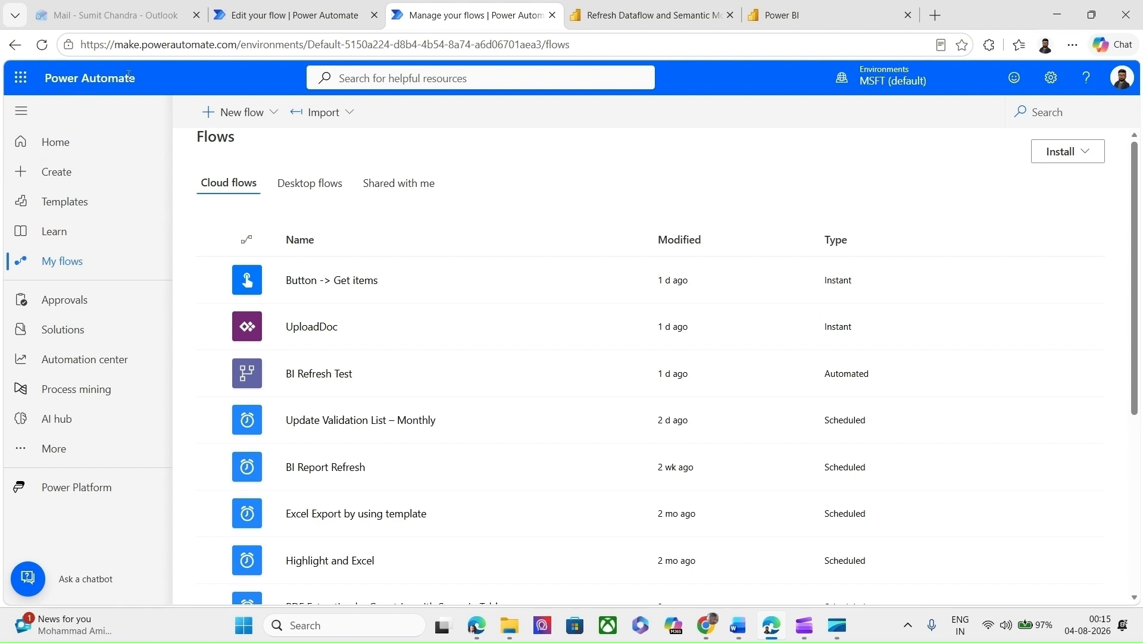
click(271, 119)
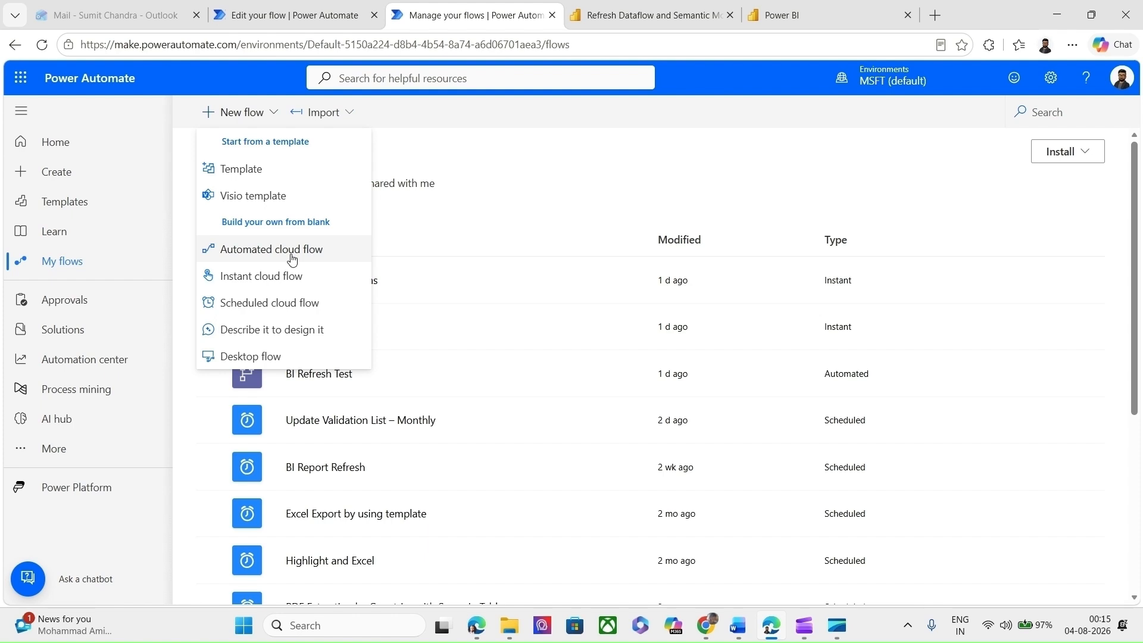
click(292, 253)
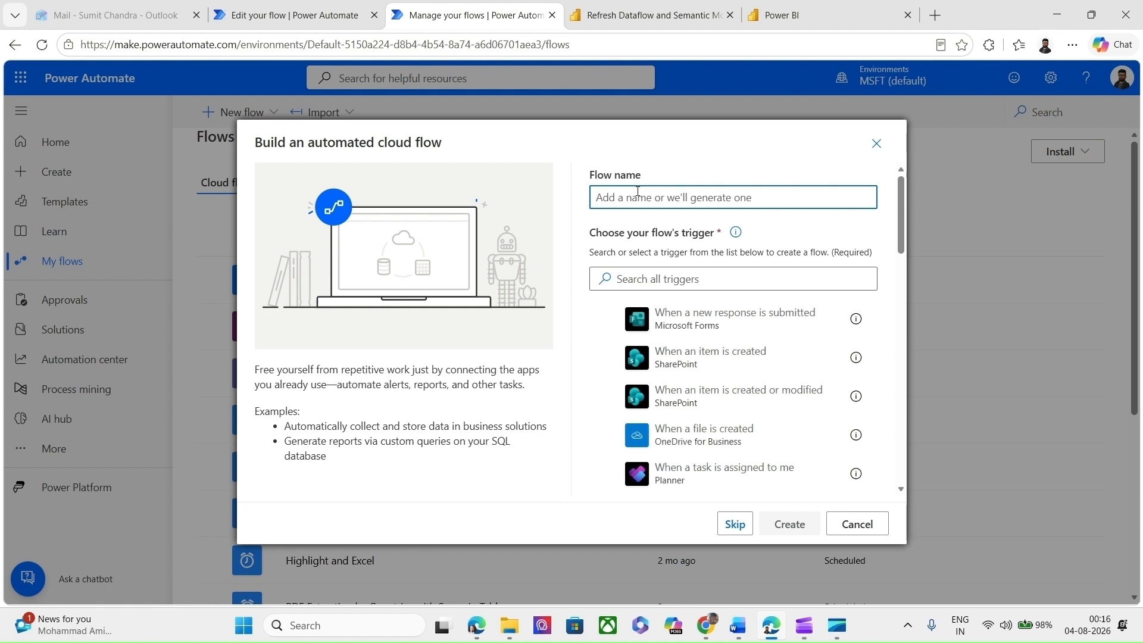
text(Dataflow & Semantic Model Refresh)
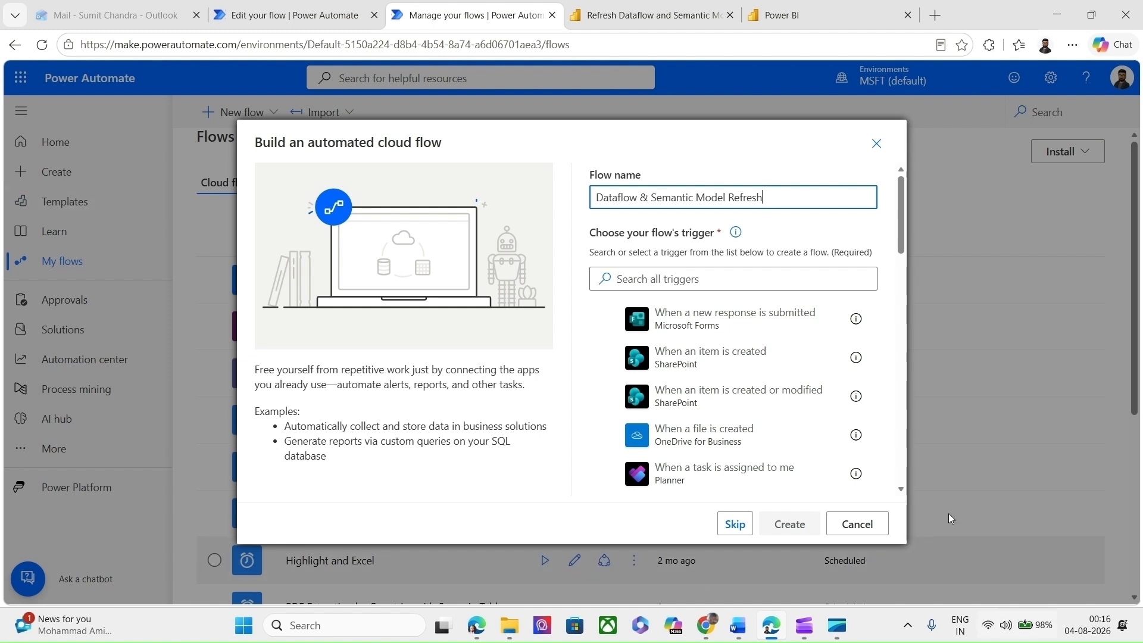
Search the triggers for "dataflow" and choose "When a dataflow refresh completes" from Power Query Dataflows
click(622, 284)
text(data)
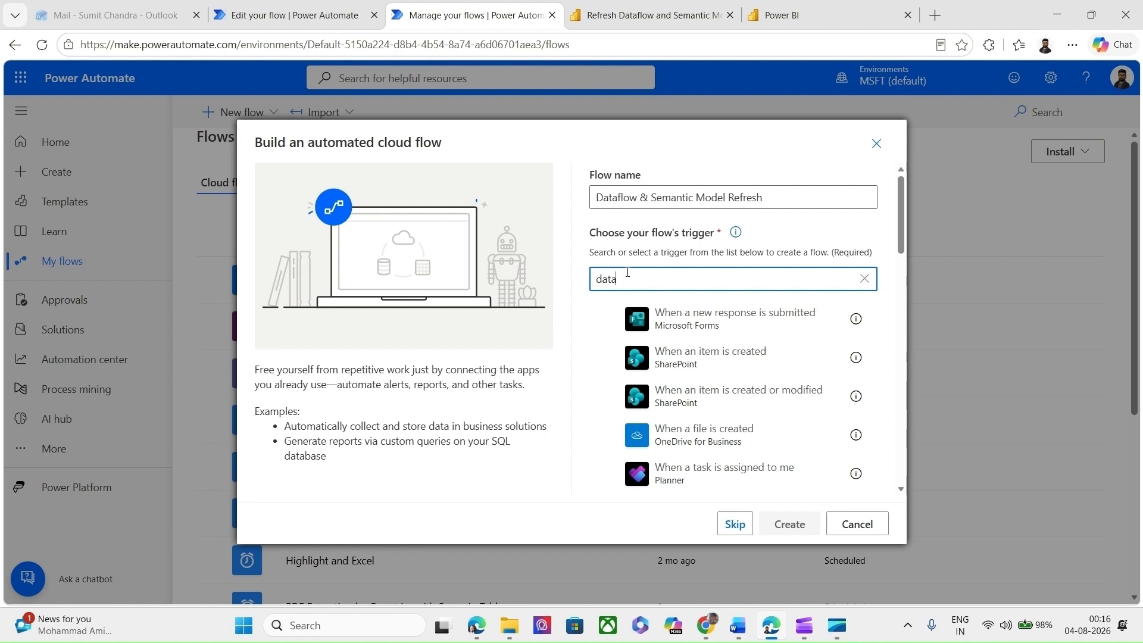
text(flow)
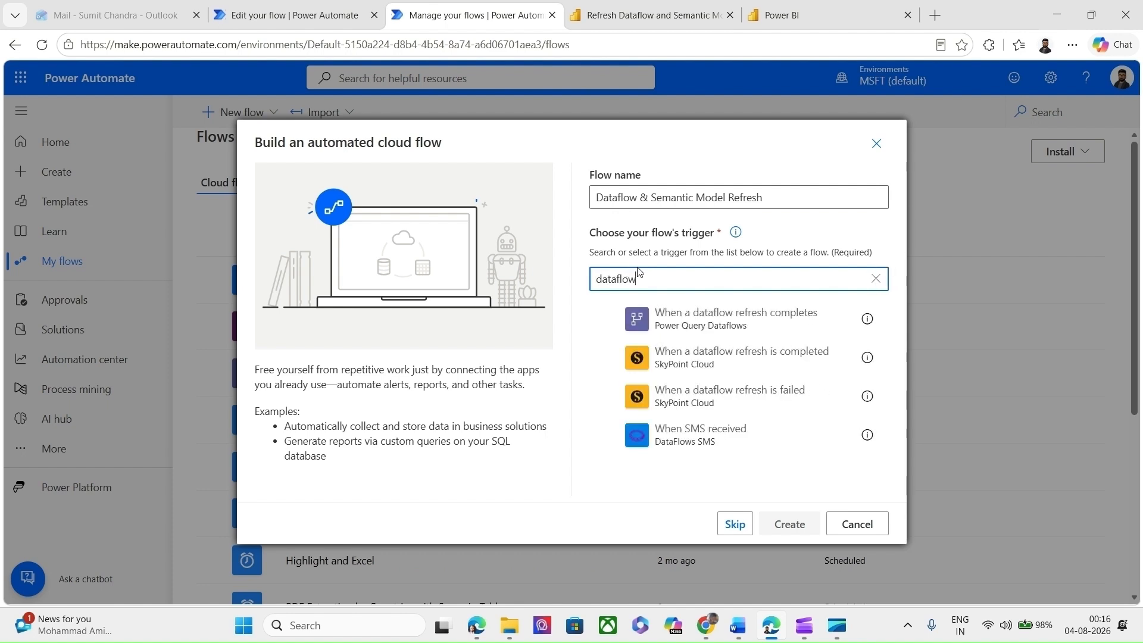
click(723, 324)
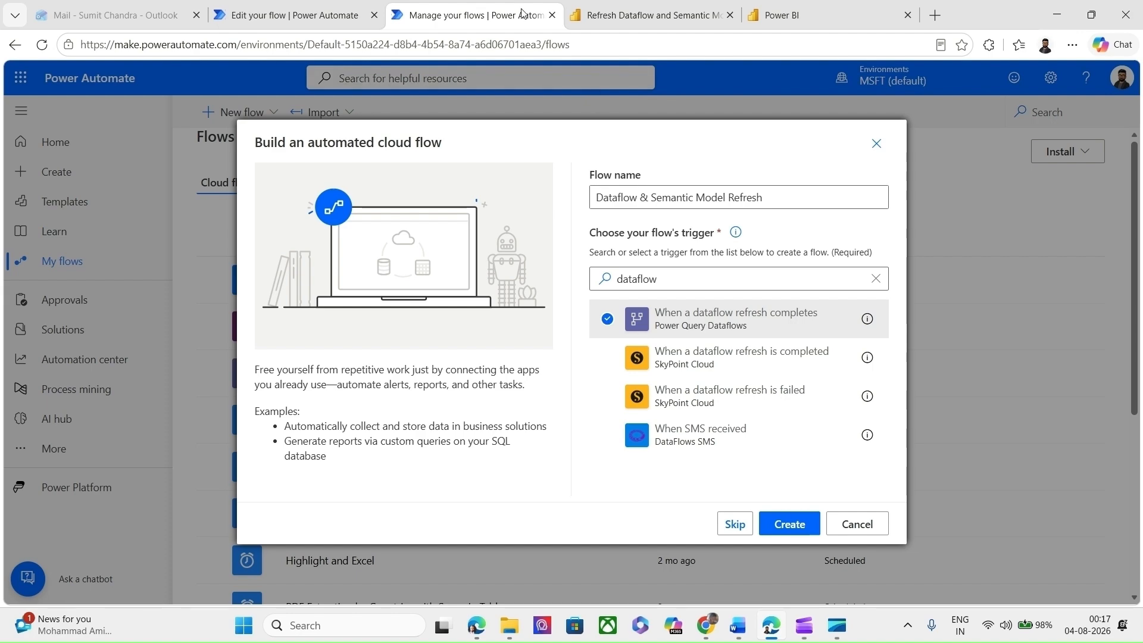
Switch to the Prod workspace in Power BI and start a new refresh schedule for the L2 dataflow
click(854, 7)
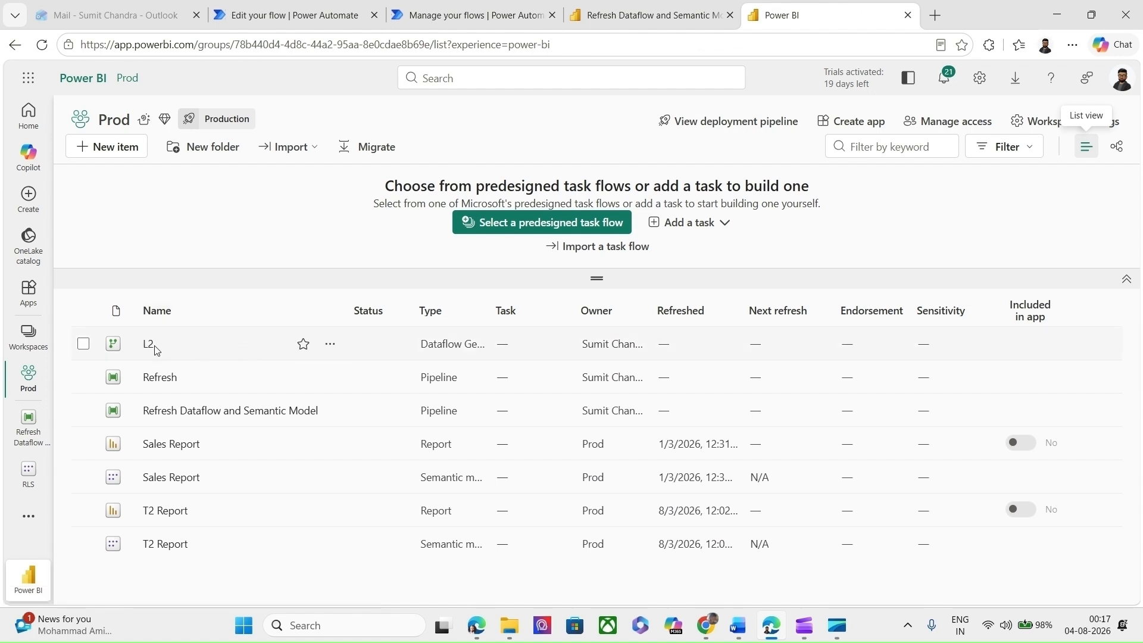
click(332, 345)
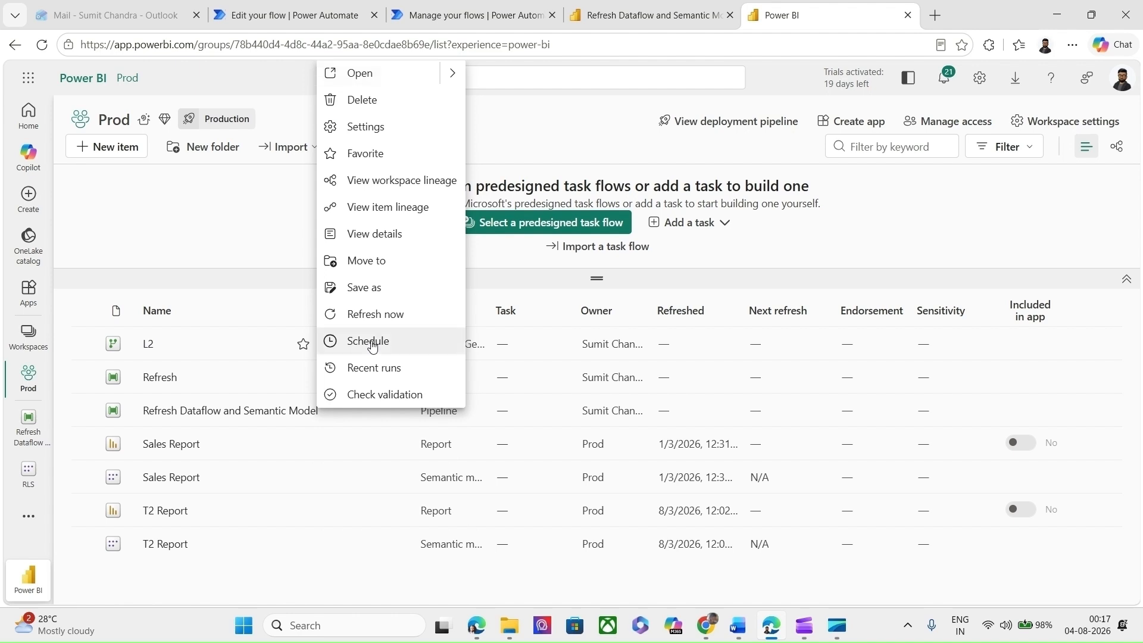
click(372, 344)
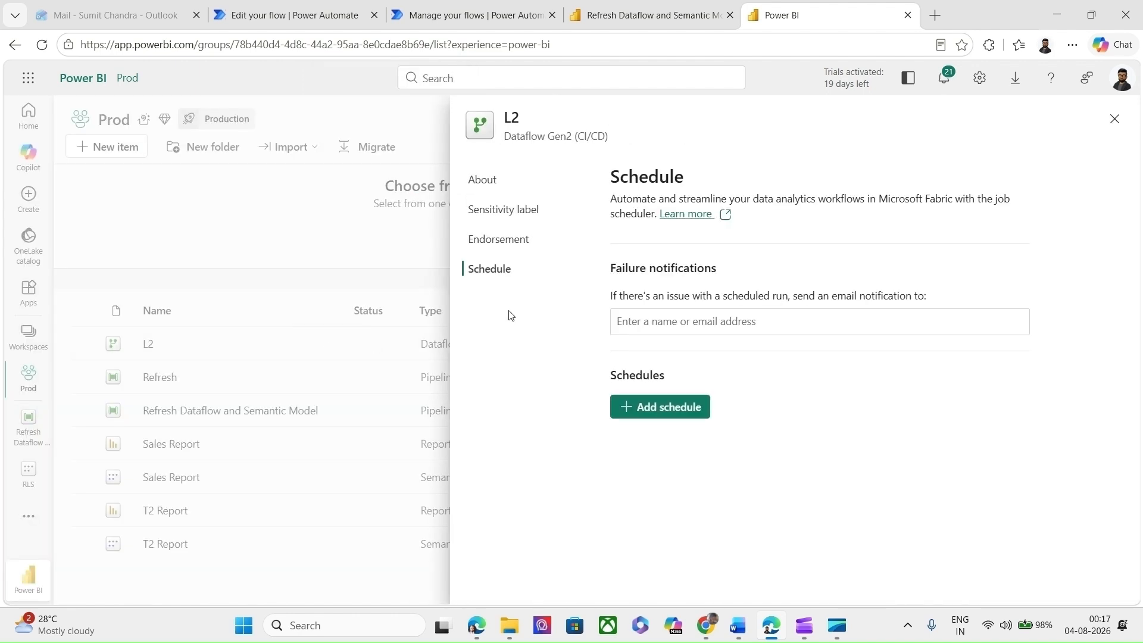
click(648, 410)
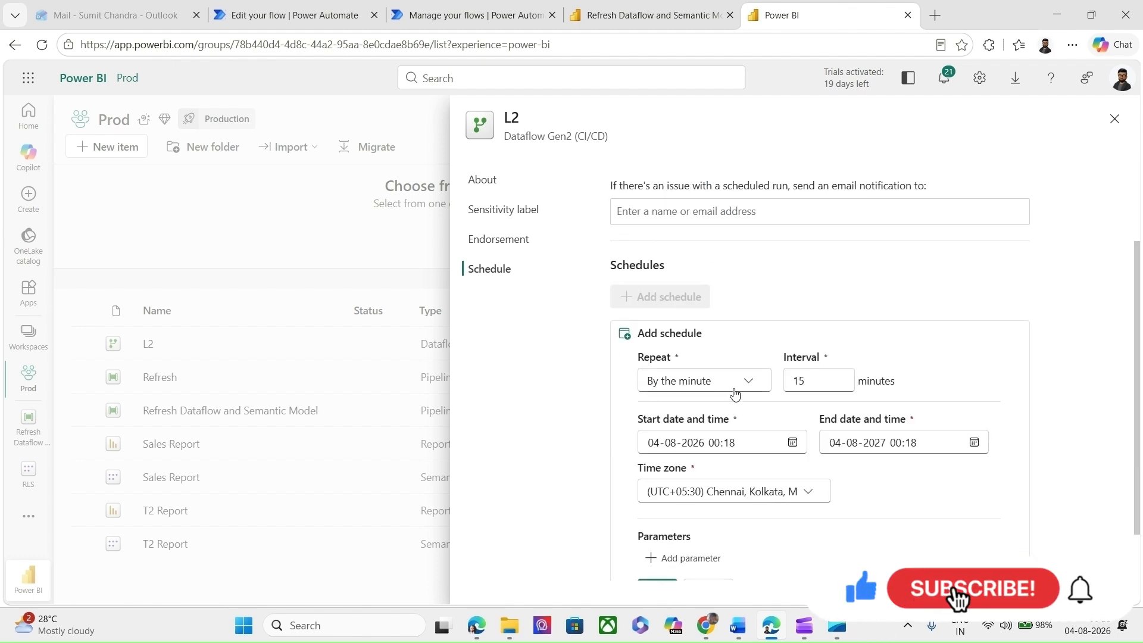
Set the new L2 schedule to repeat daily with 09:00 as the time of day
click(740, 387)
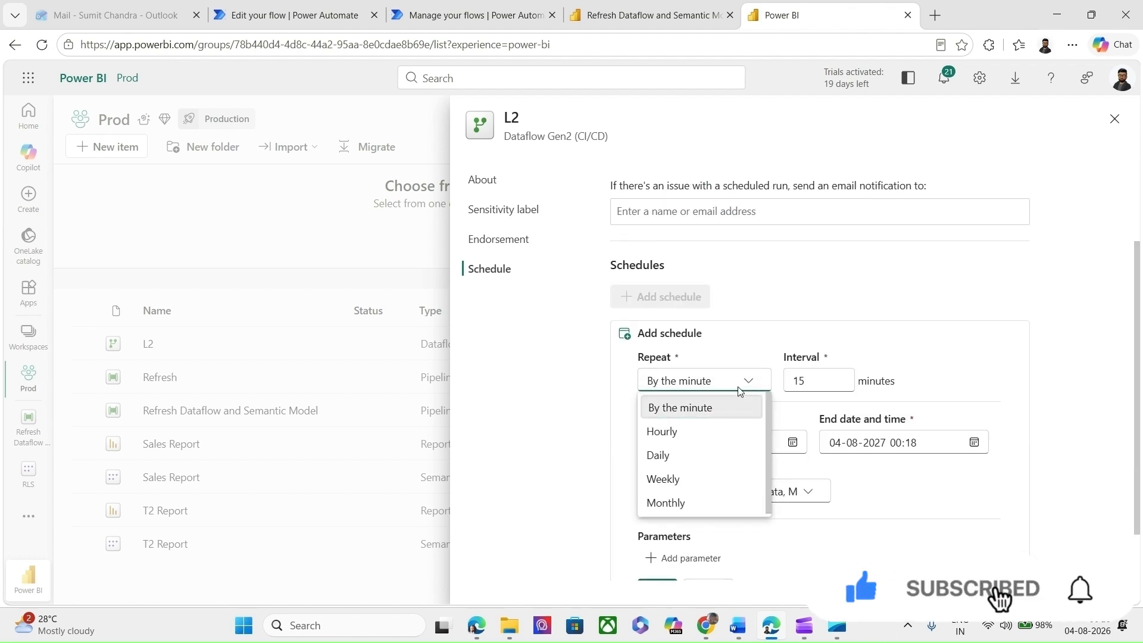
click(659, 455)
click(666, 429)
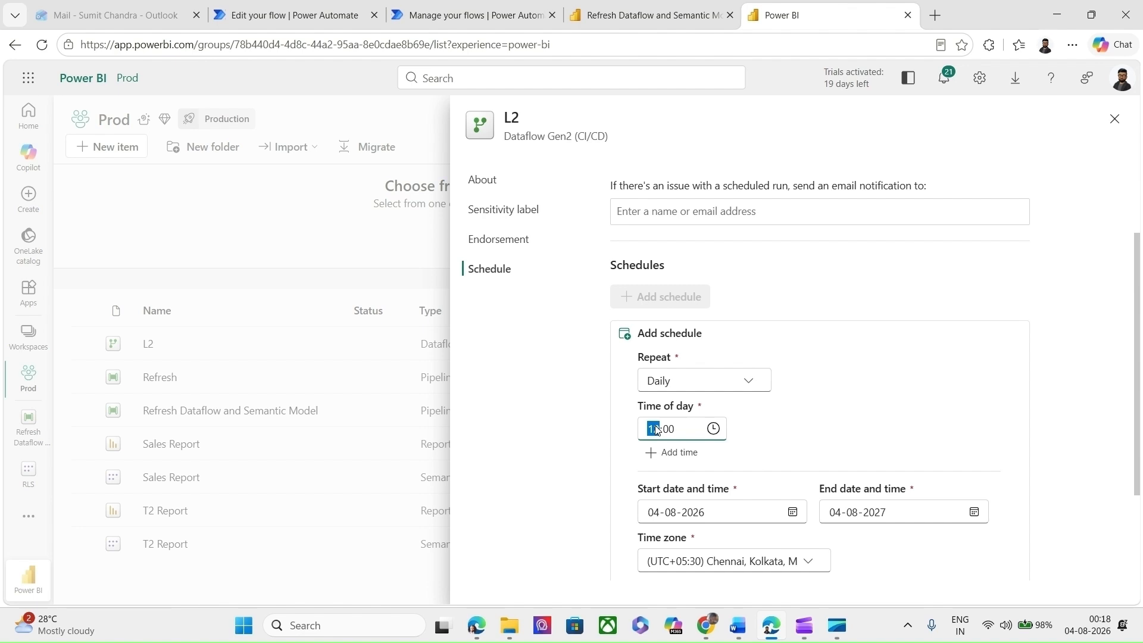
text(09)
click(683, 453)
scroll(688, 451, down, 1)
scroll(689, 452, down, 2)
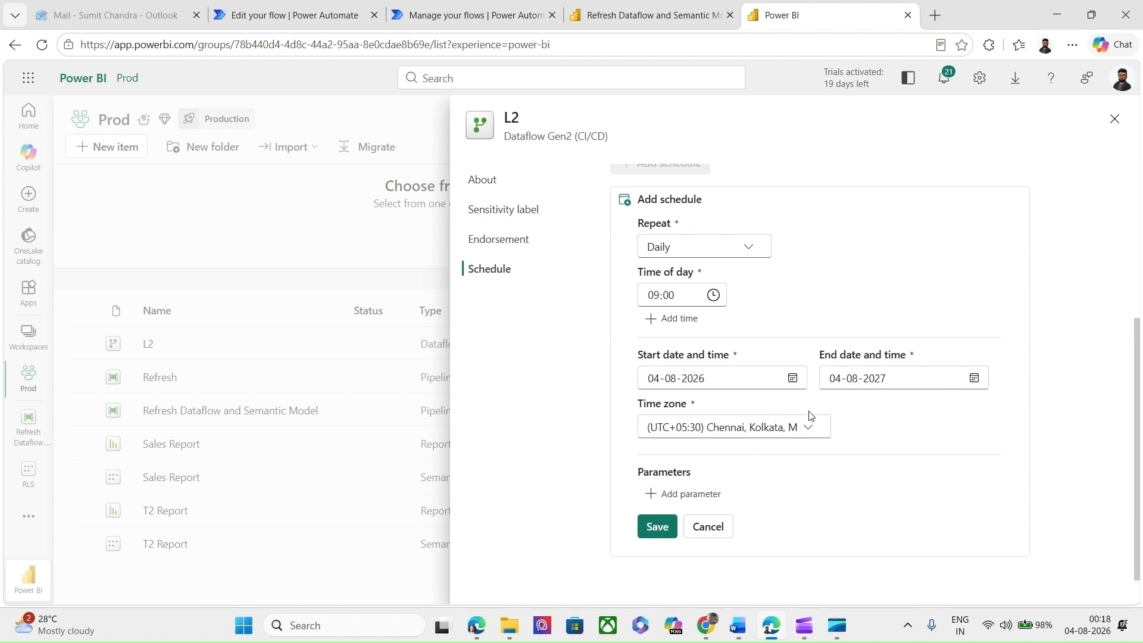
Search for the recipient by name and add them to the schedule's failure notifications
scroll(810, 415, up, 1)
scroll(810, 415, up, 3)
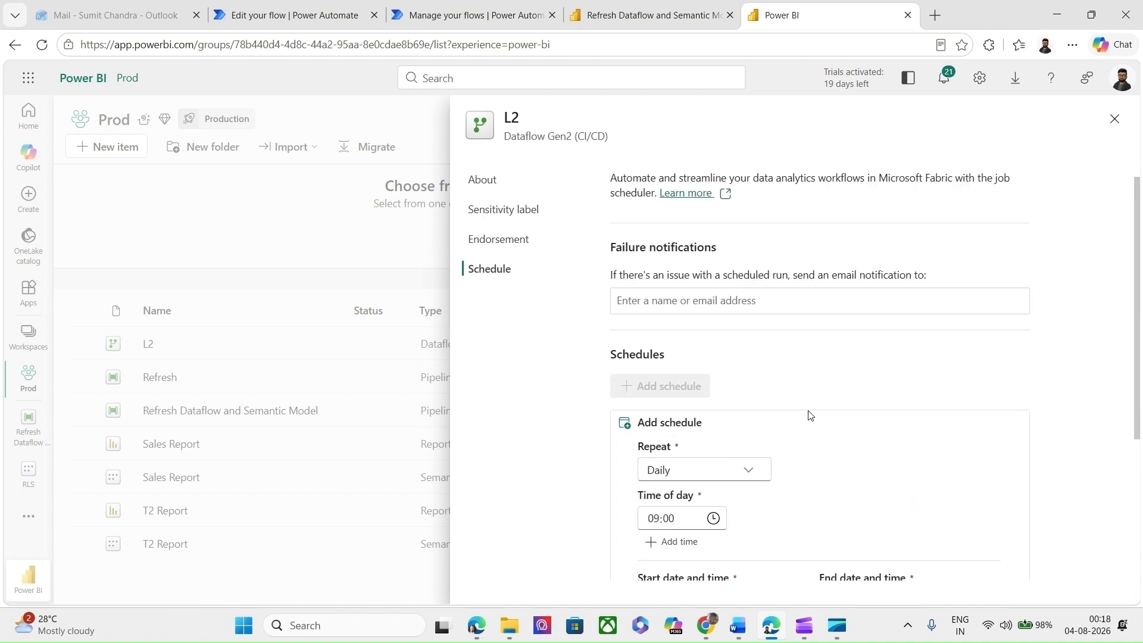
click(666, 304)
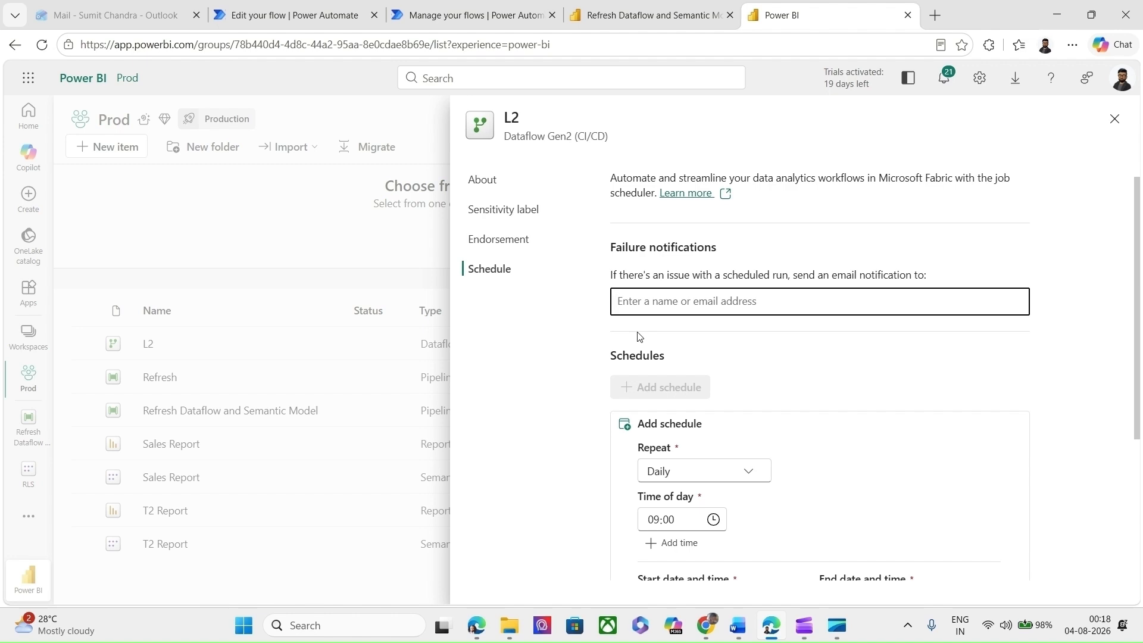
text(sumit)
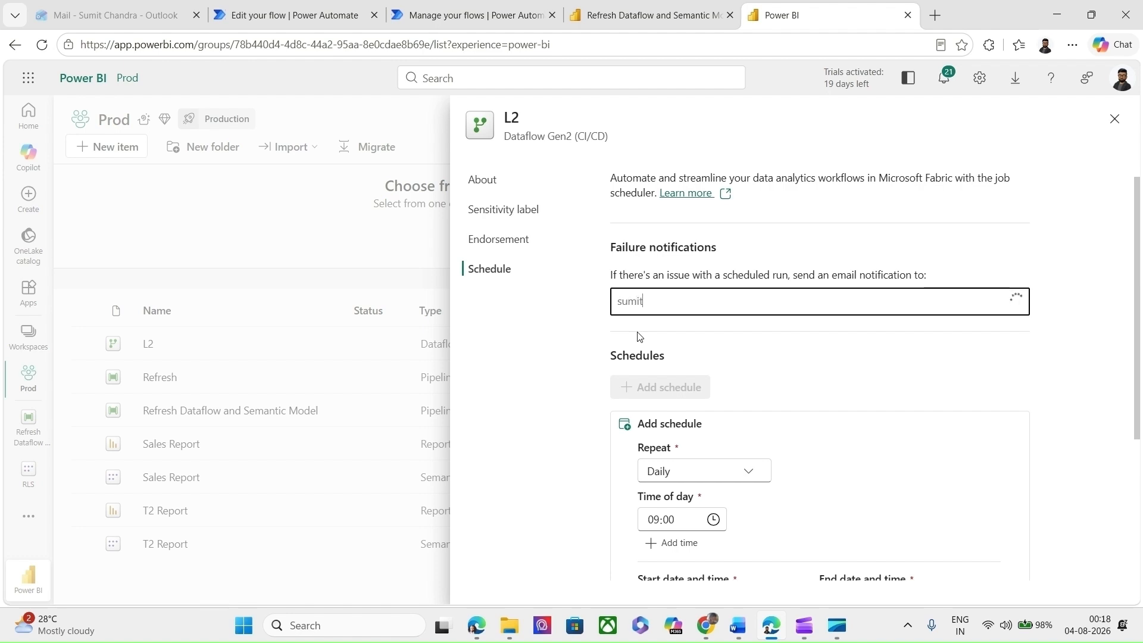
click(651, 339)
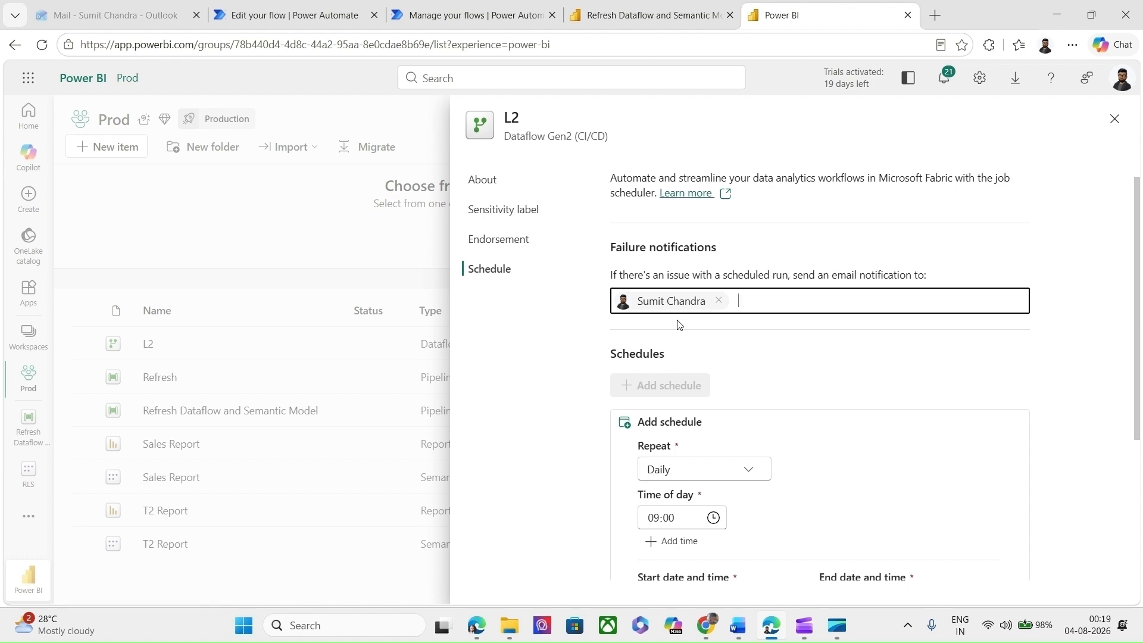
Save the daily refresh schedule for L2 and close the dataflow's settings
scroll(679, 323, down, 1)
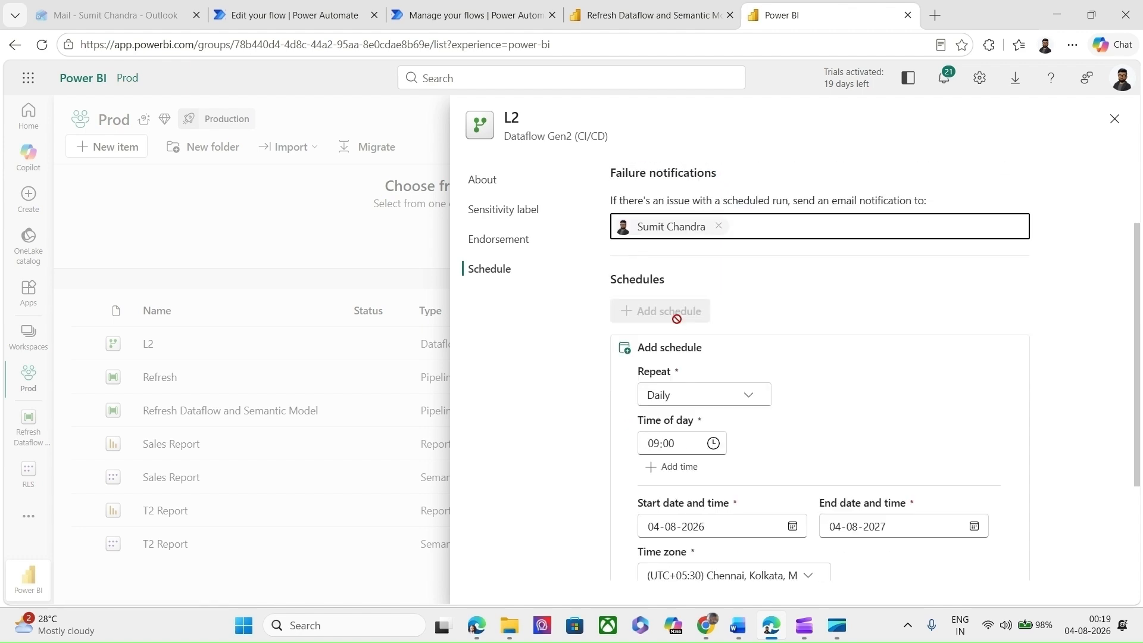
scroll(677, 323, down, 3)
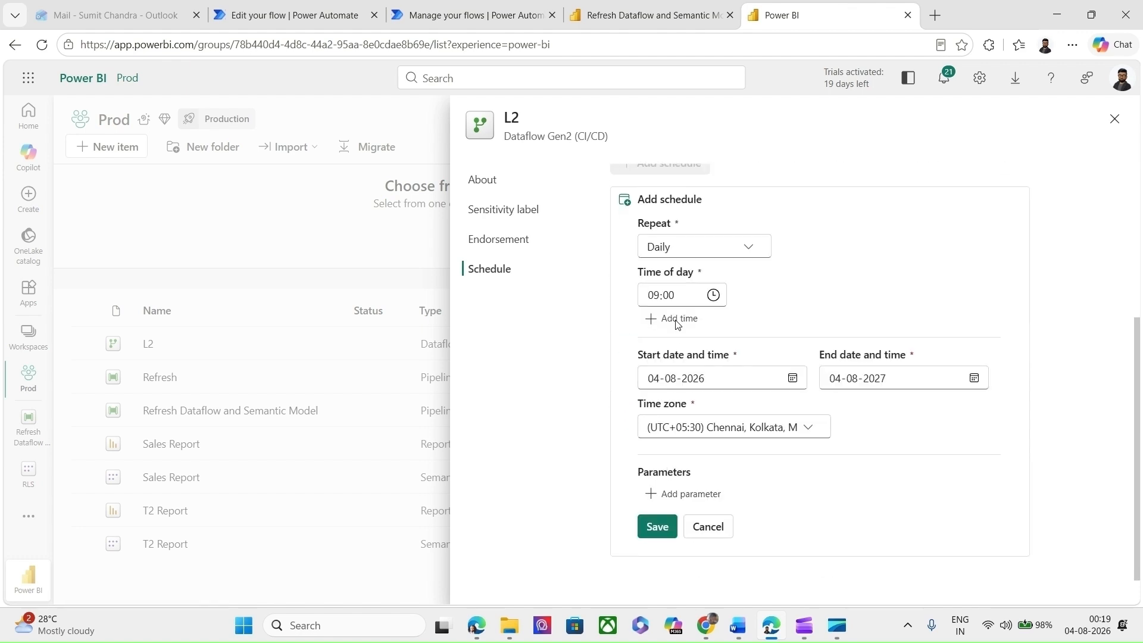
click(659, 528)
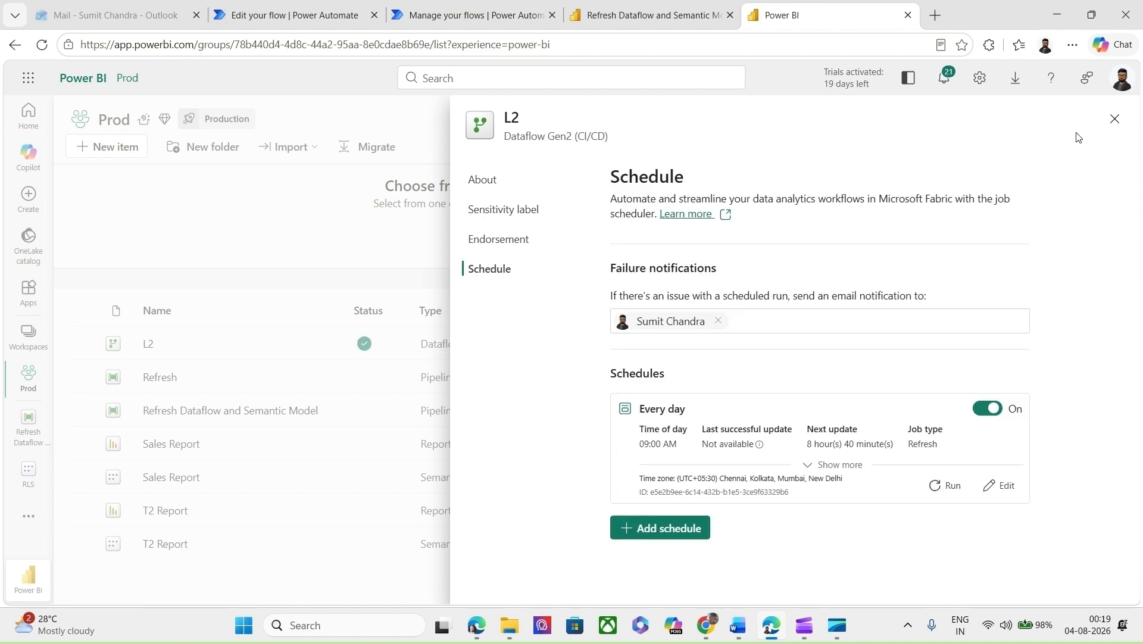
click(1114, 120)
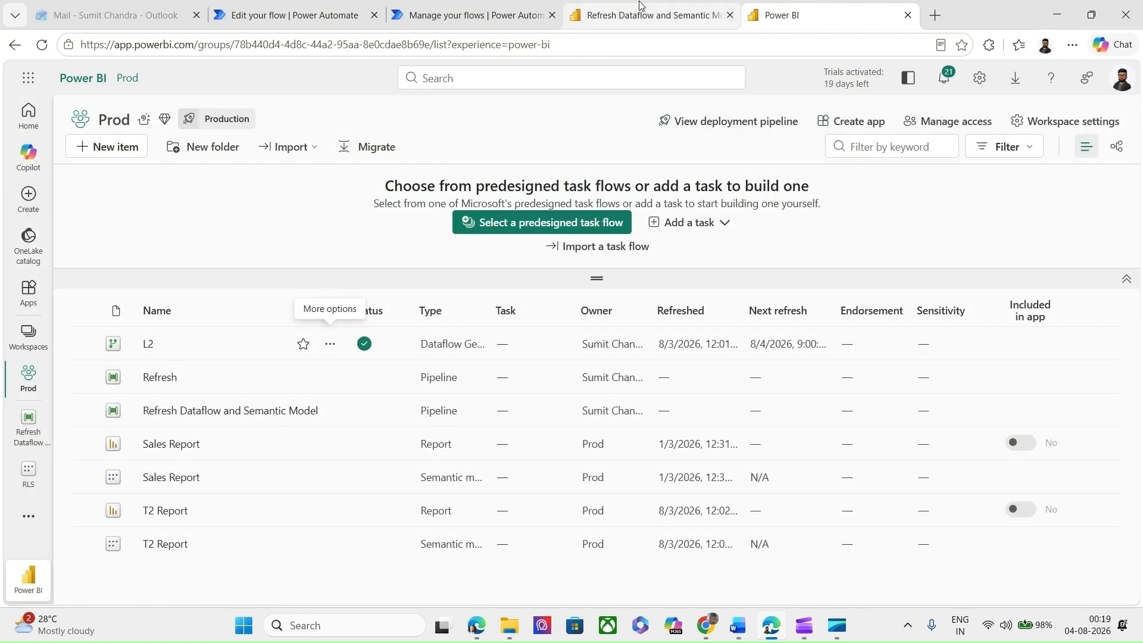
Create the flow in Power Automate and set its trigger's Group Type to Workspace, Group to Prod and Dataflow to L2
click(477, 20)
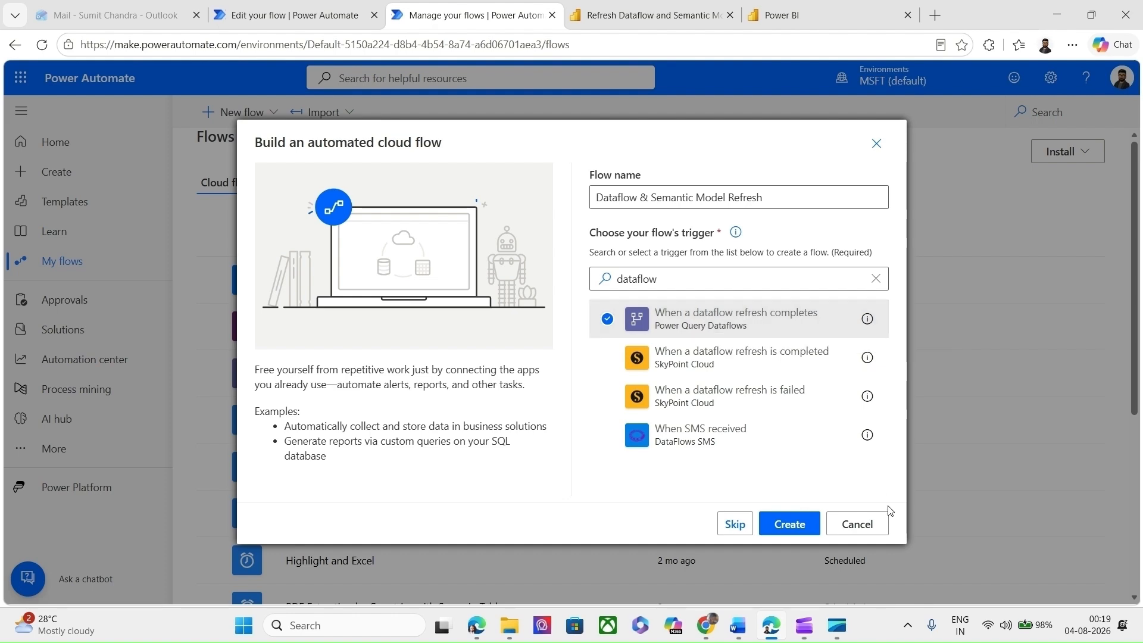
click(813, 530)
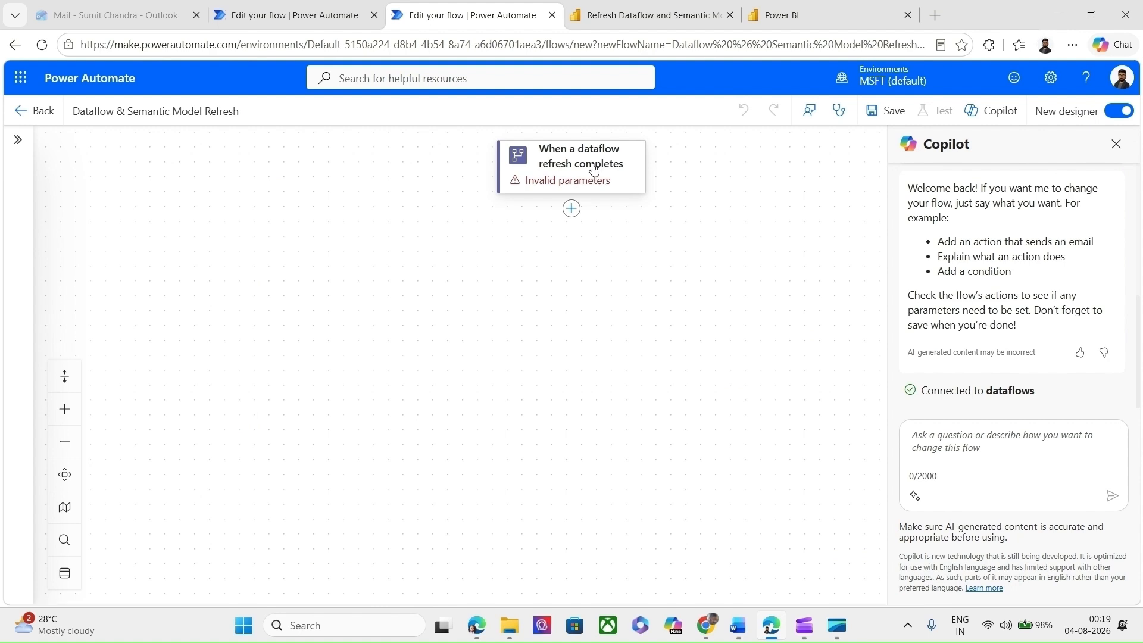
click(594, 173)
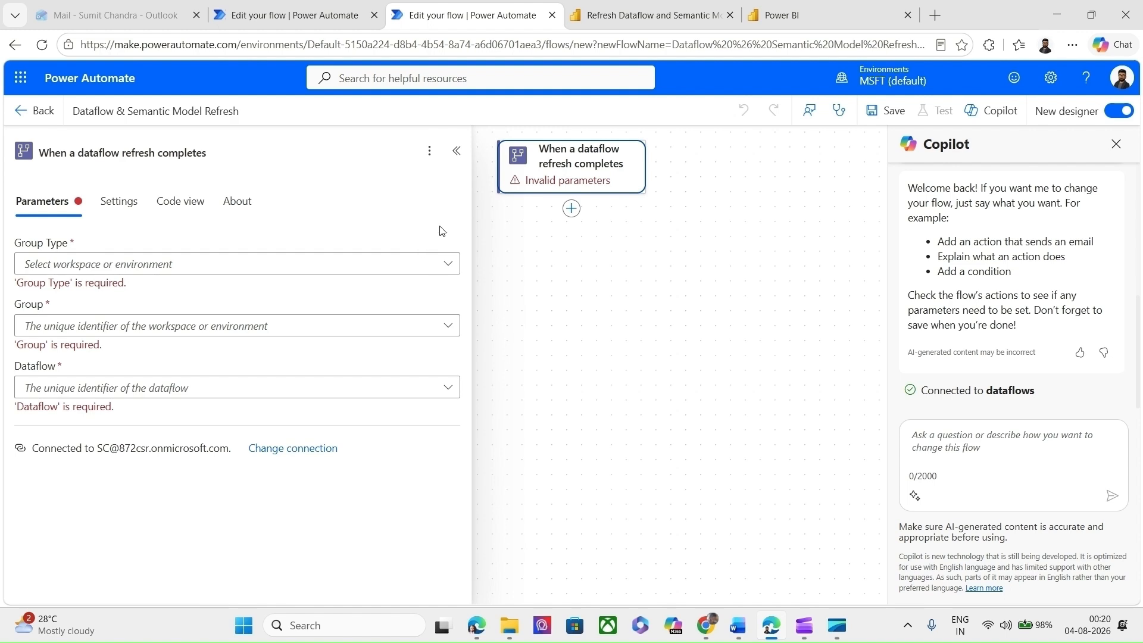
click(441, 268)
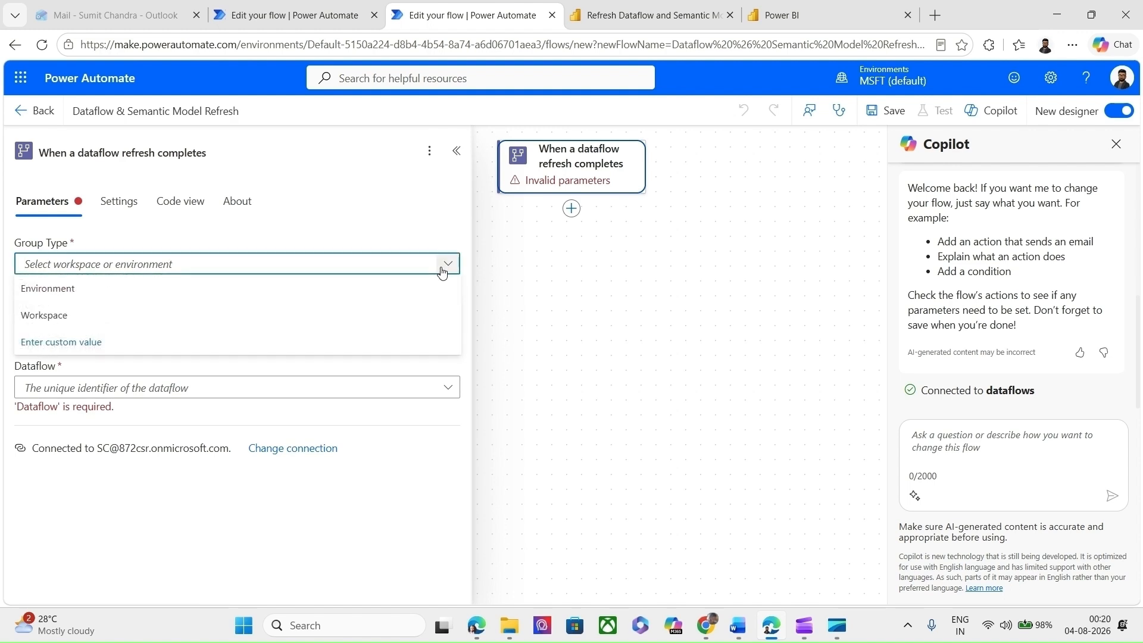
click(422, 326)
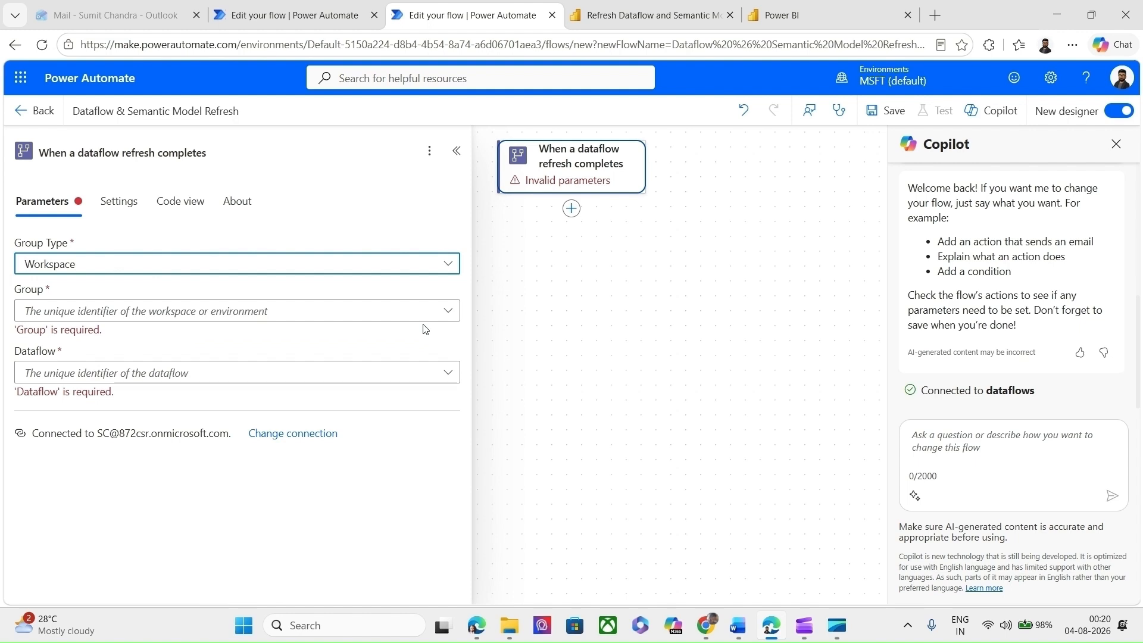
click(455, 311)
click(455, 312)
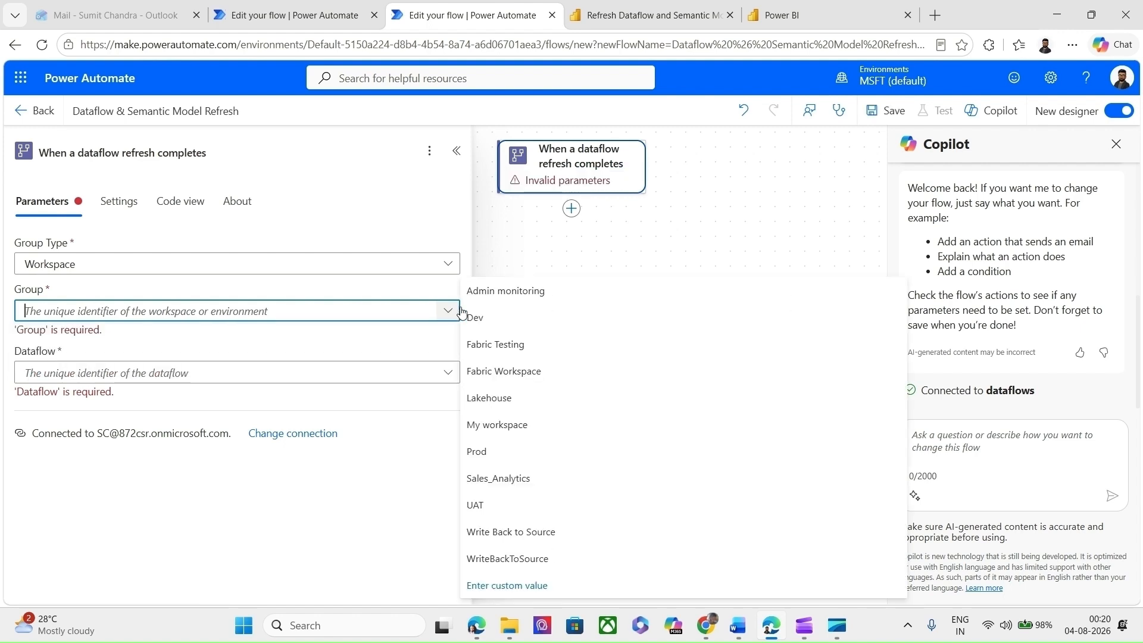
click(498, 456)
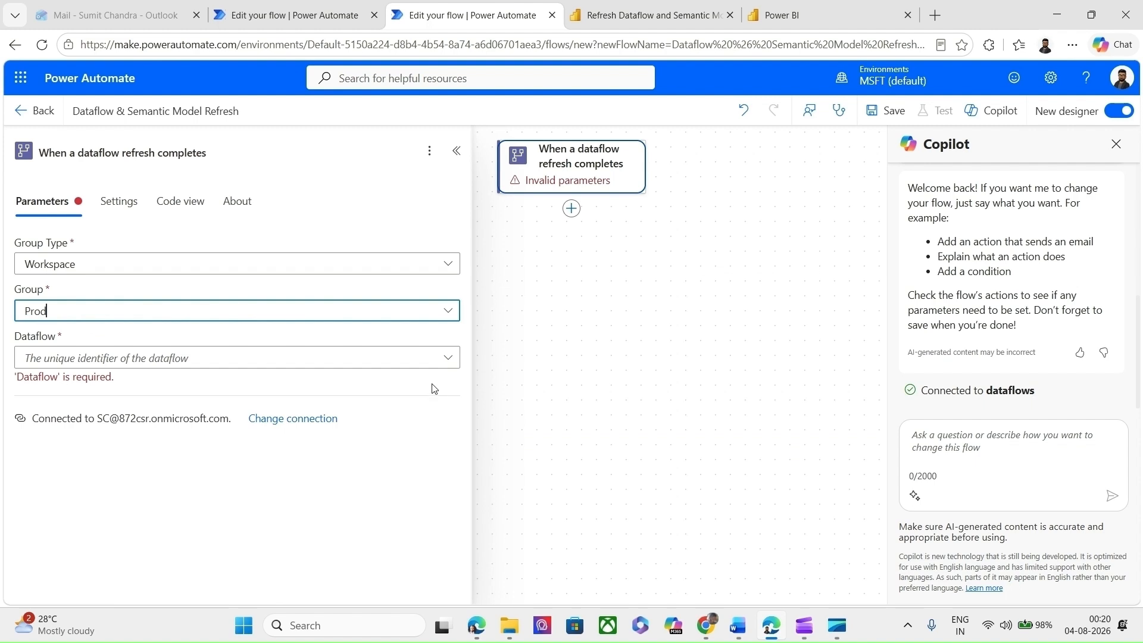
click(441, 359)
click(441, 358)
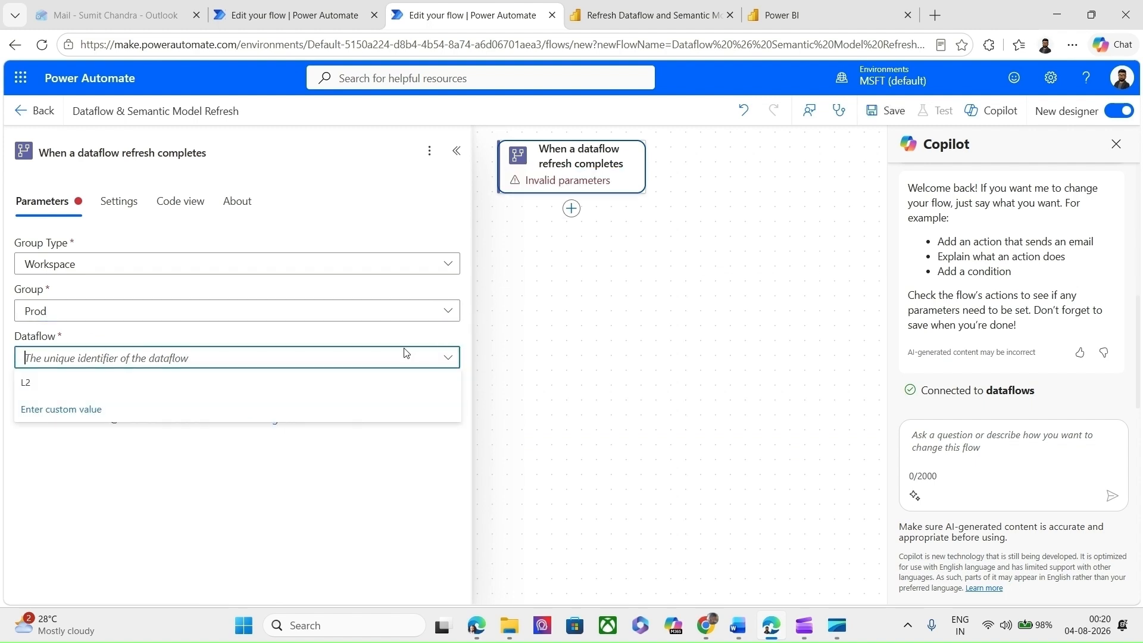
click(379, 387)
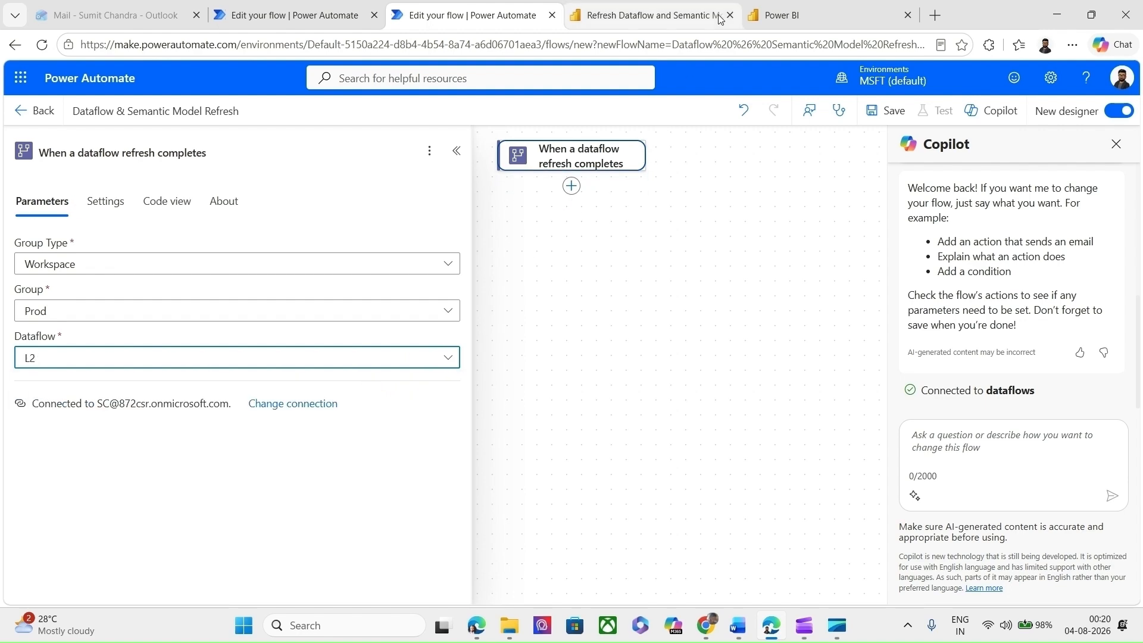
Check the L2 dataflow in the Power BI Prod workspace, and return to the flow in Power Automate
click(791, 17)
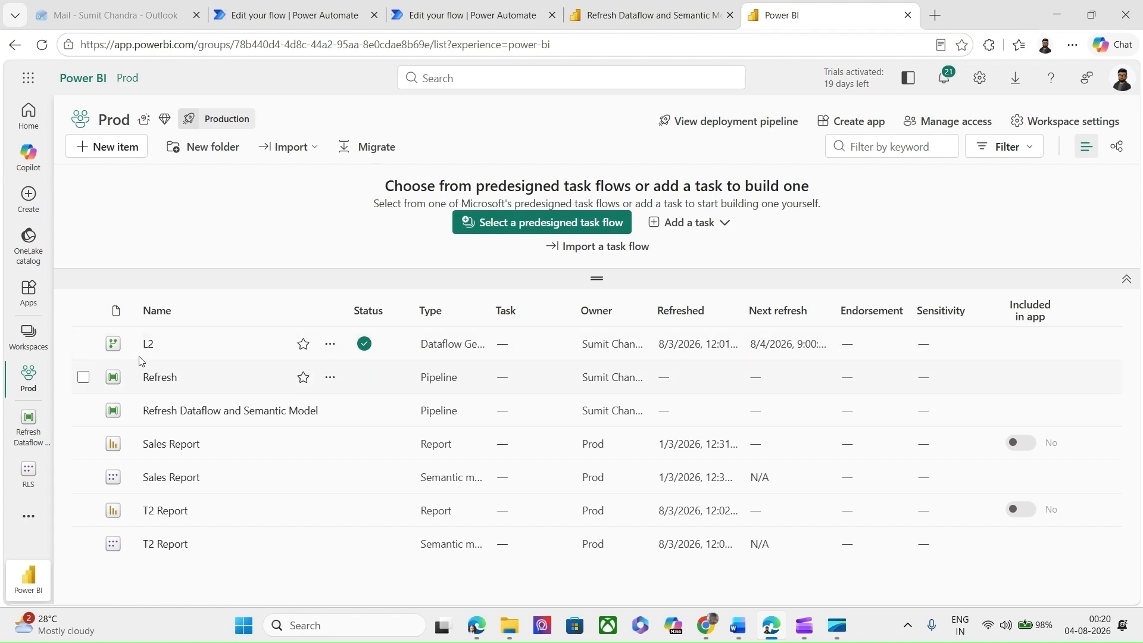
click(480, 6)
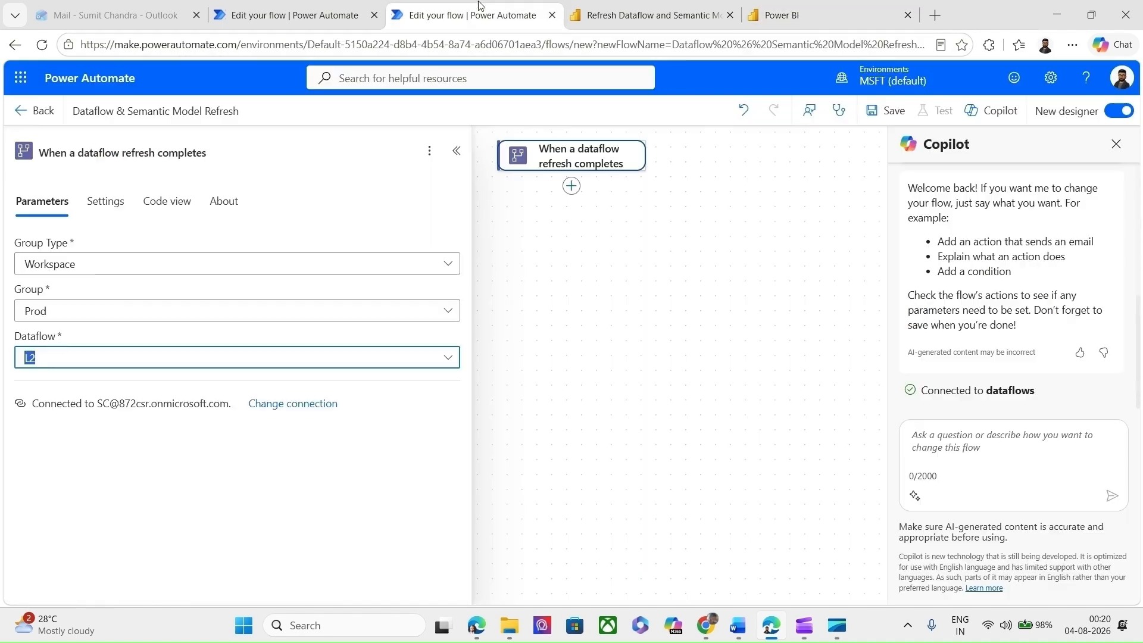
Search the actions for power bi and add Refresh a dataset after the dataflow trigger
click(456, 151)
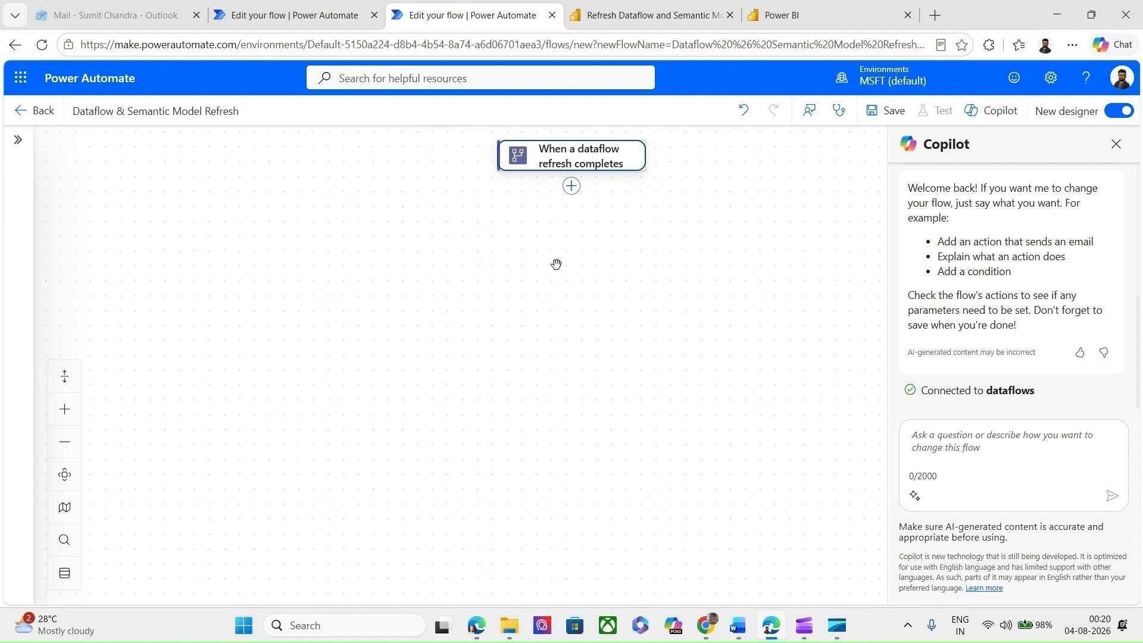
click(572, 187)
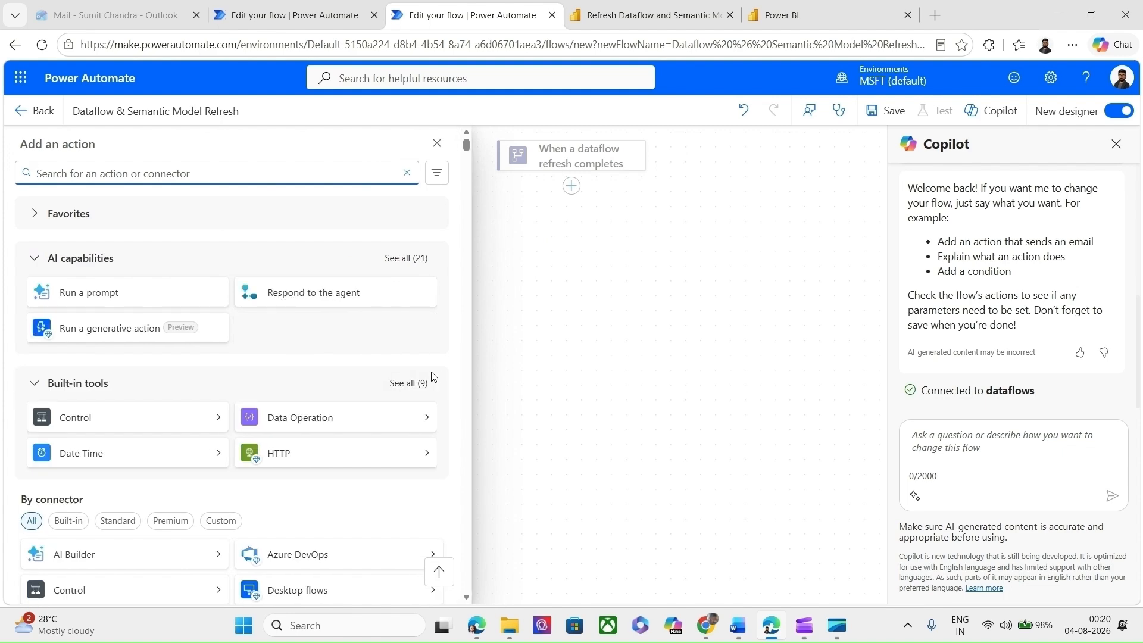
text(power)
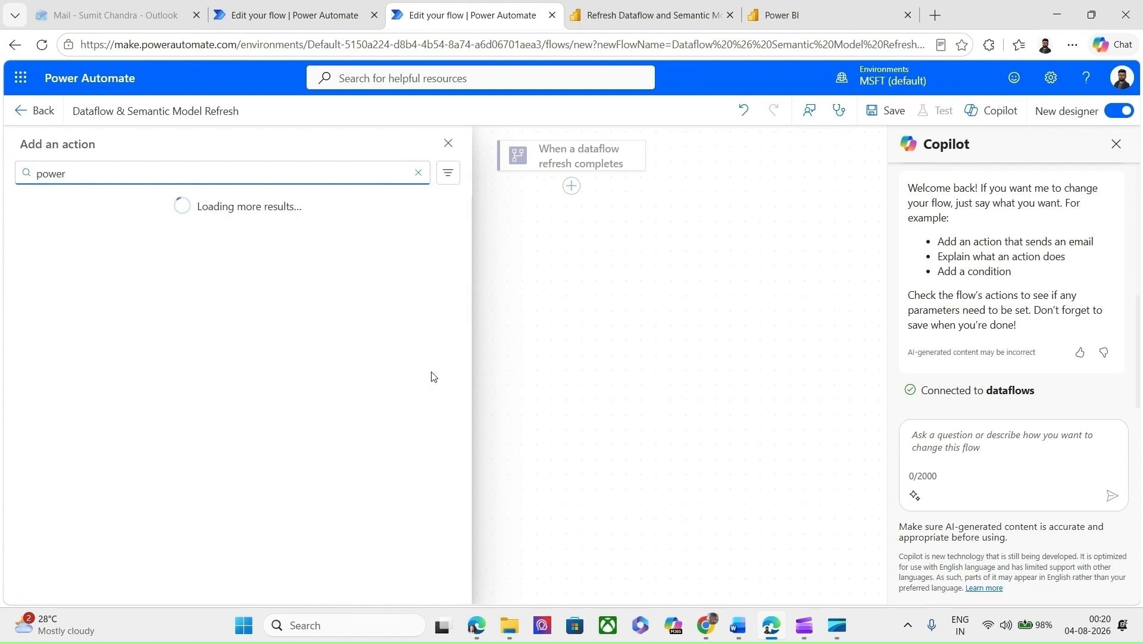
text( bi)
scroll(221, 381, down, 3)
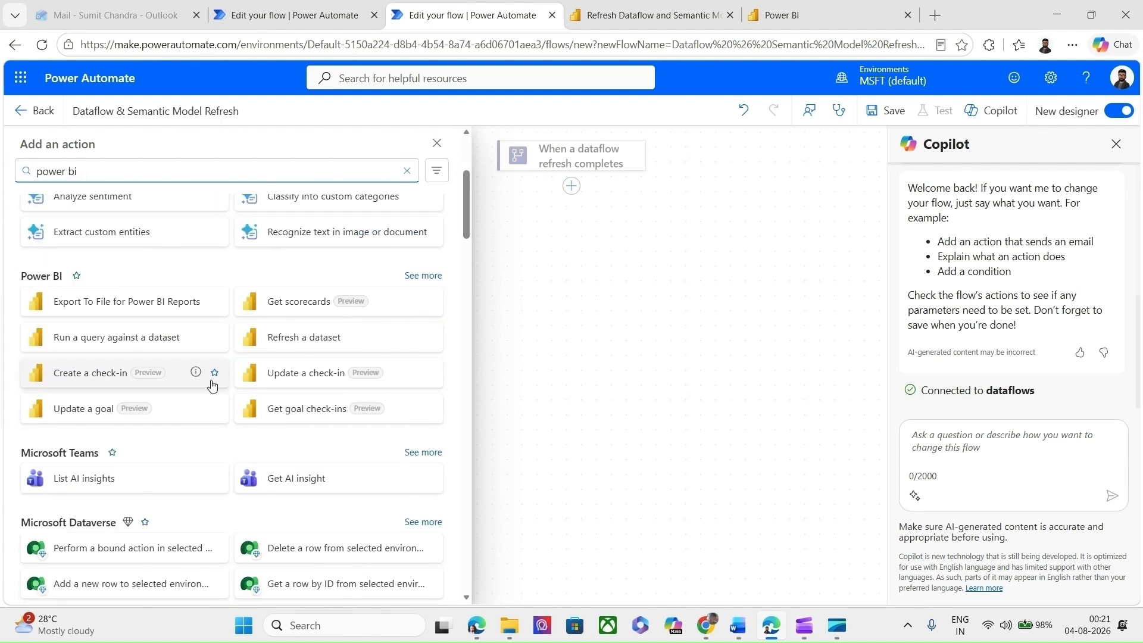
click(308, 348)
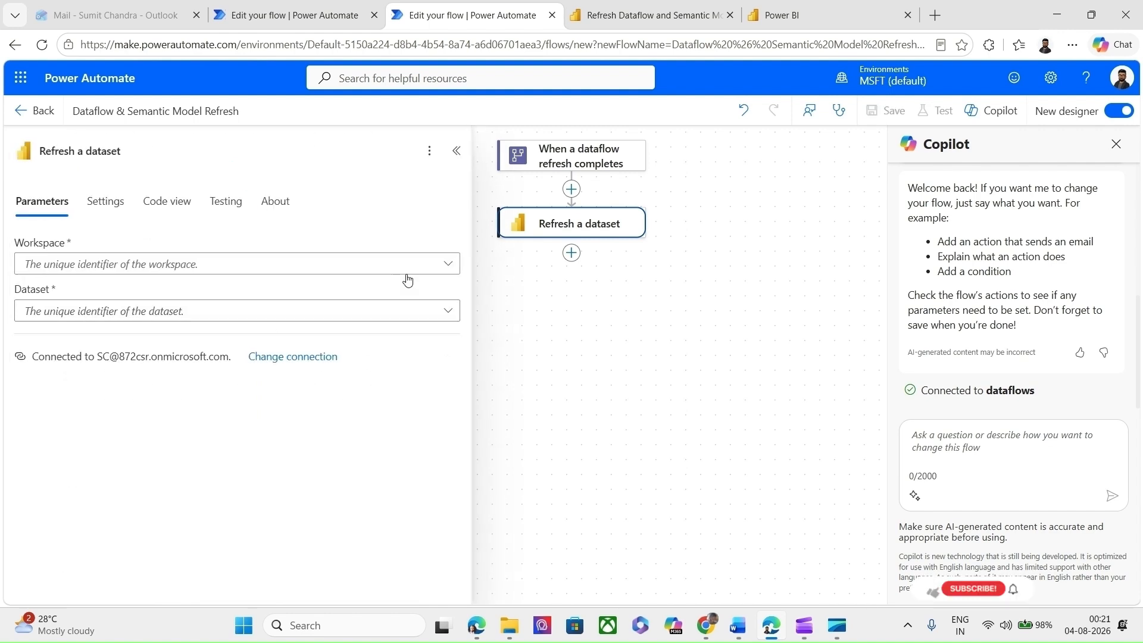
Set the Refresh a dataset action's Workspace to Prod and its Dataset to T2 Report
click(443, 267)
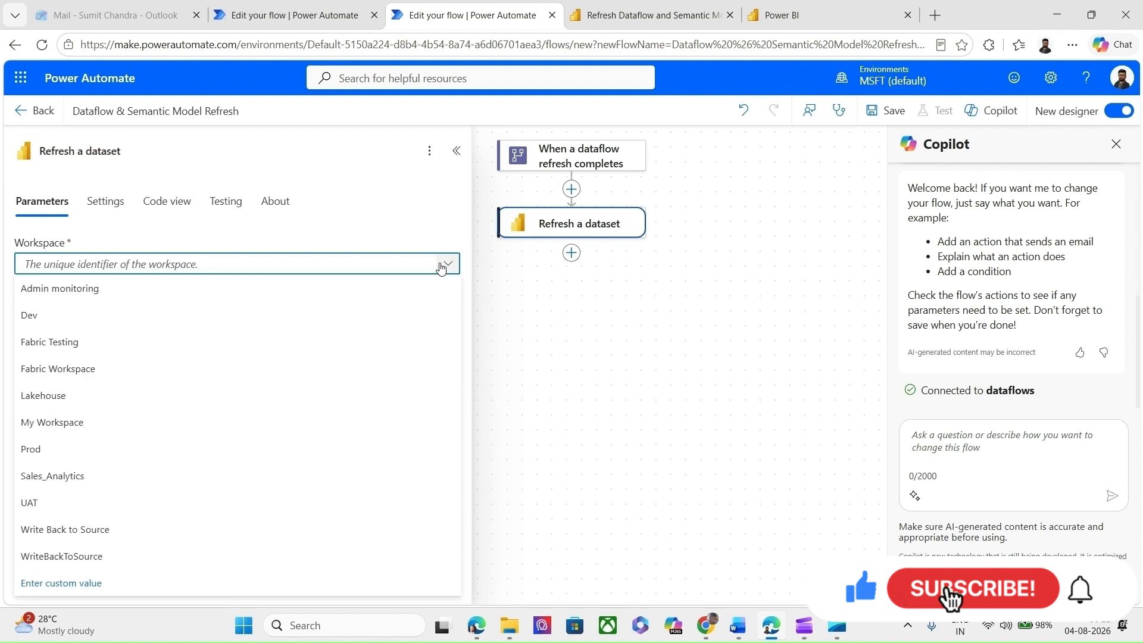
click(161, 456)
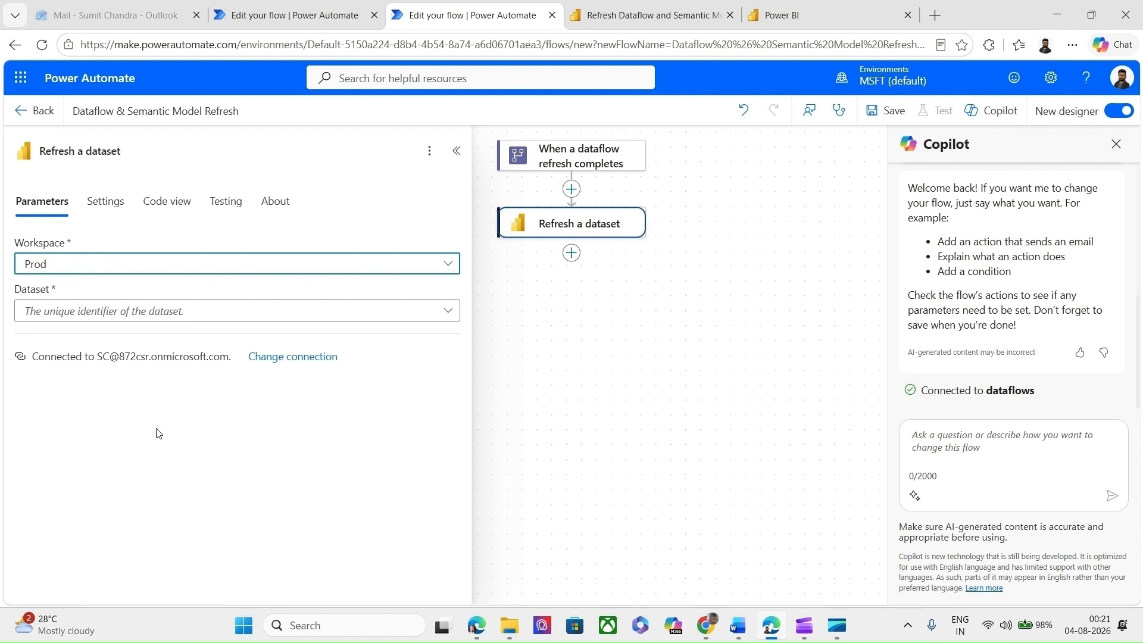
click(408, 312)
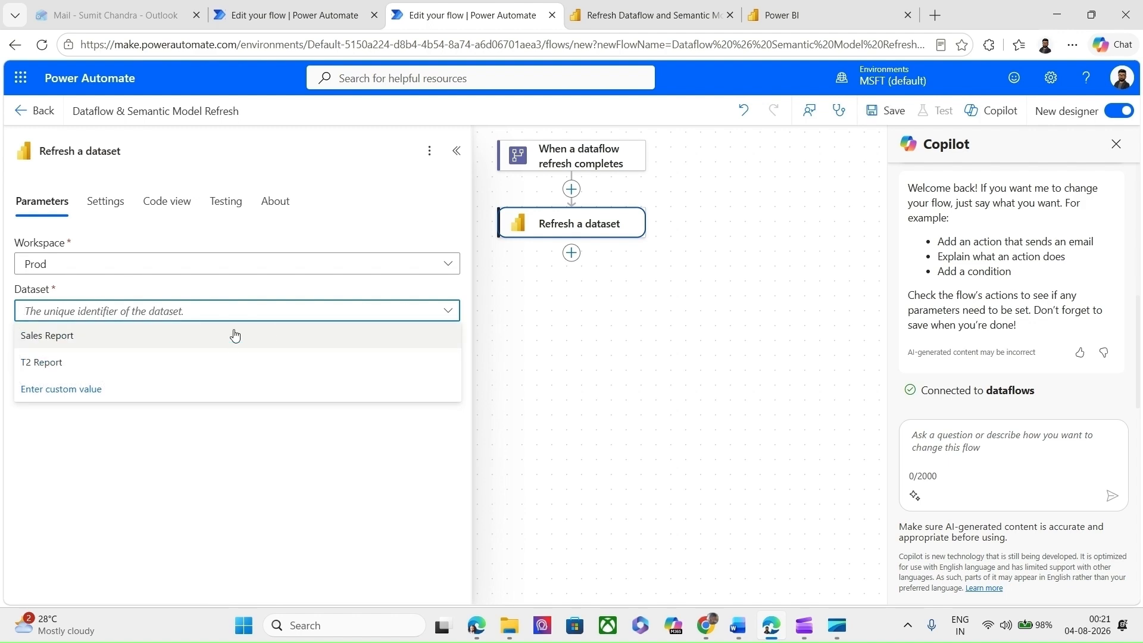
click(174, 356)
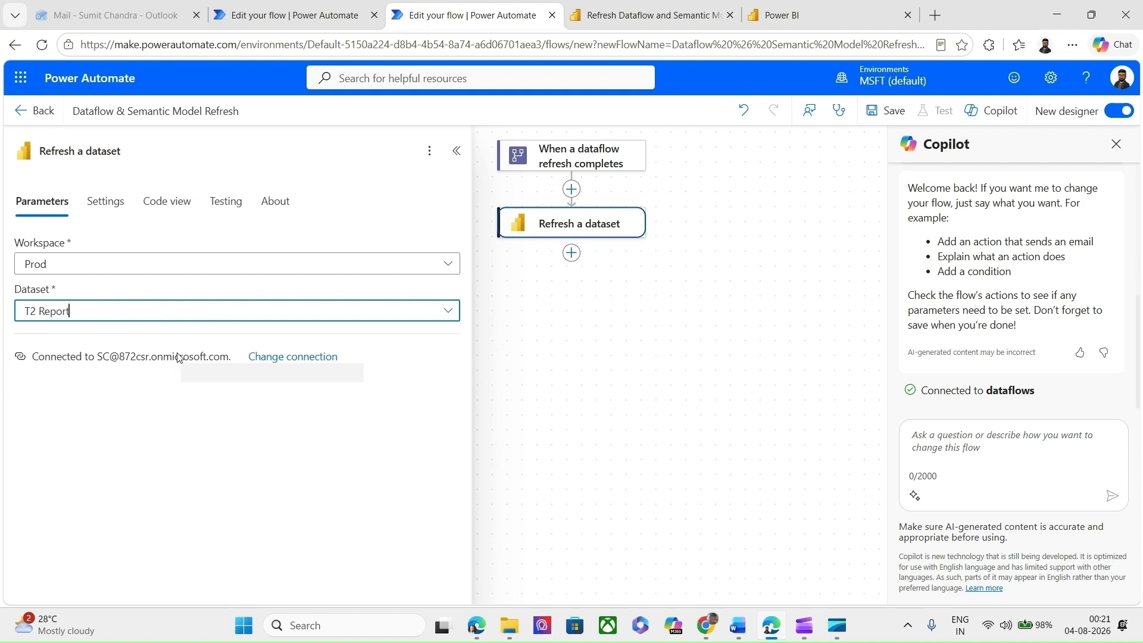
Save the Dataflow & Semantic Model Refresh flow and return to its details page
click(456, 151)
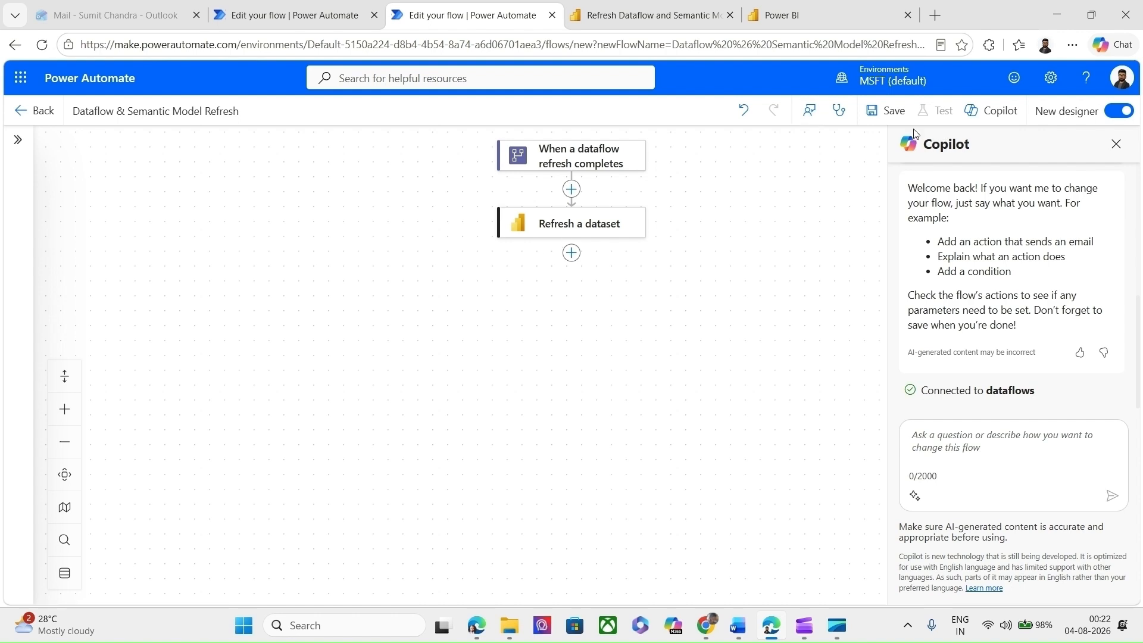
click(893, 108)
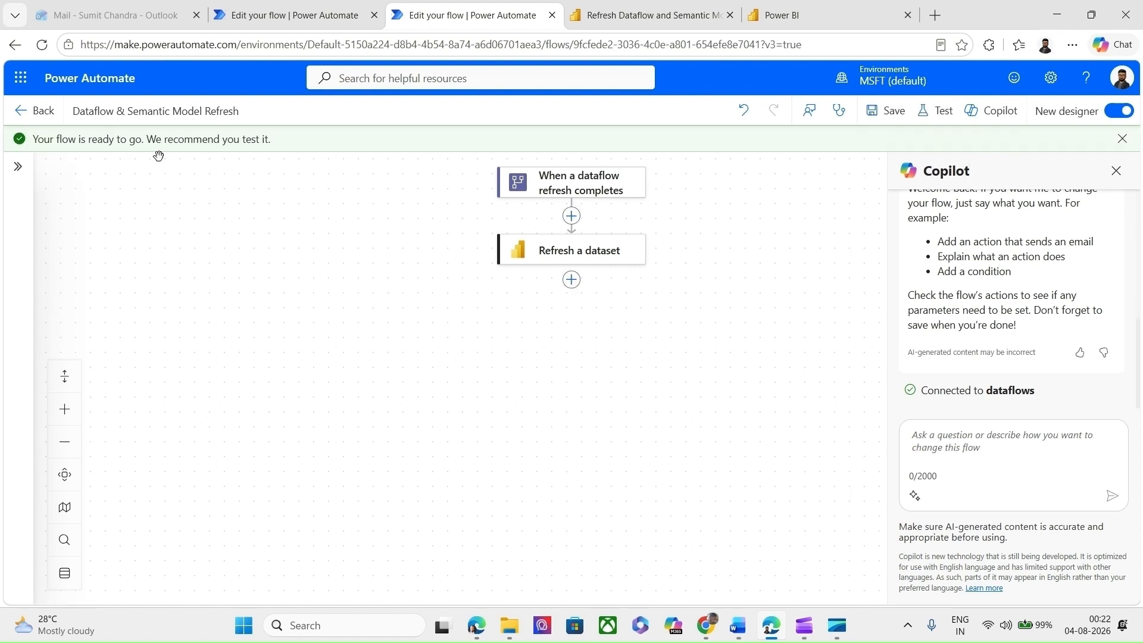
click(43, 110)
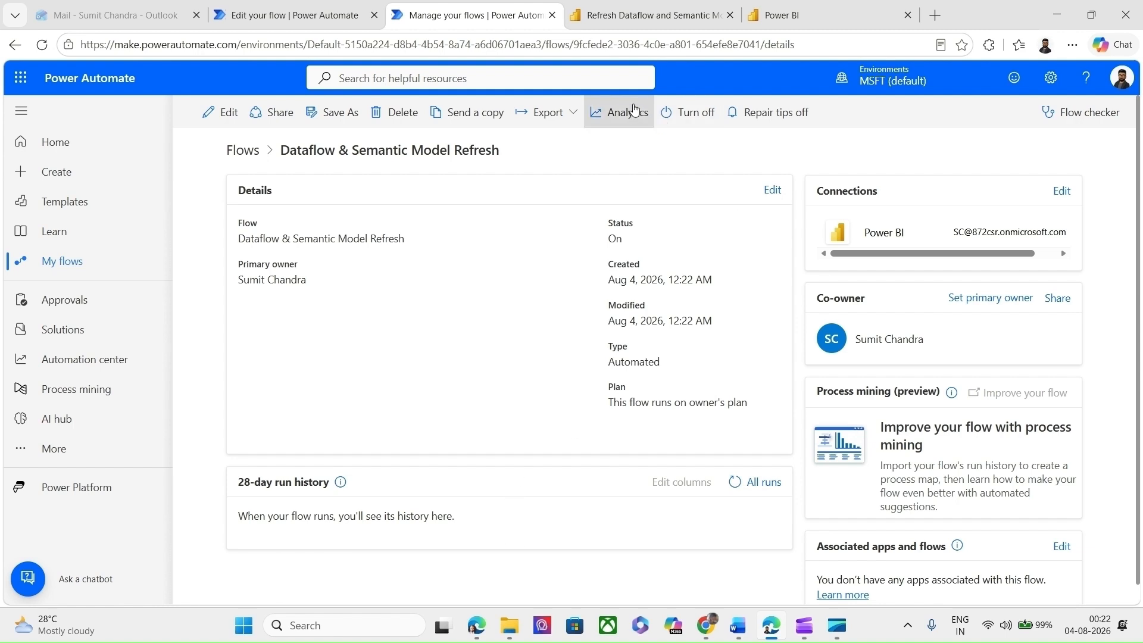
Switch to the Power BI Prod workspace and start an on-demand refresh of the L2 dataflow
click(857, 8)
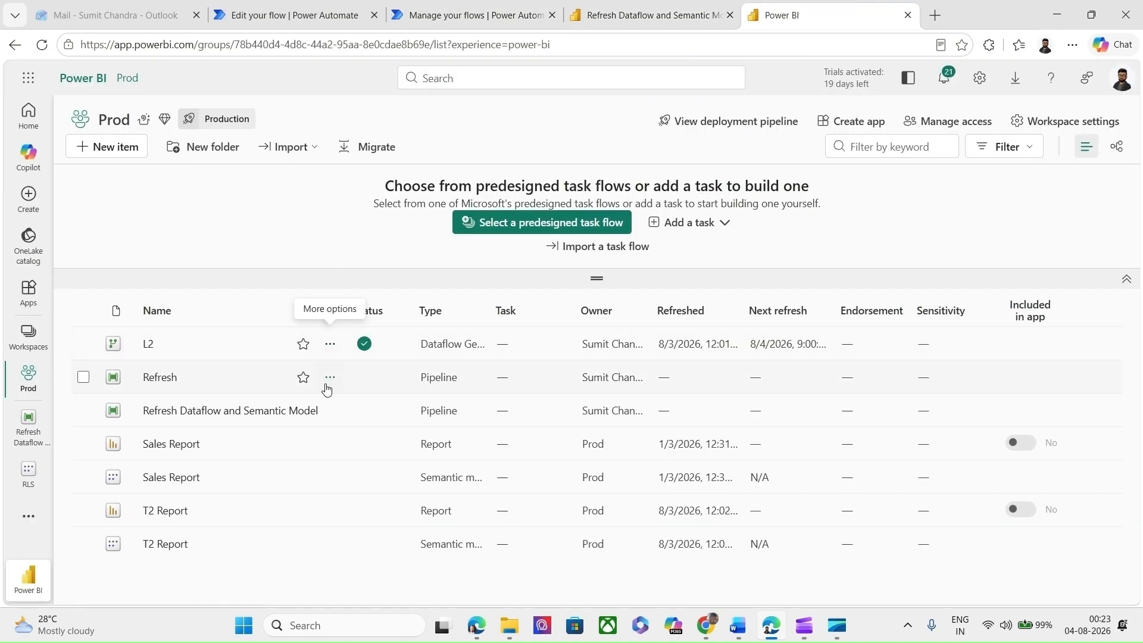
click(330, 356)
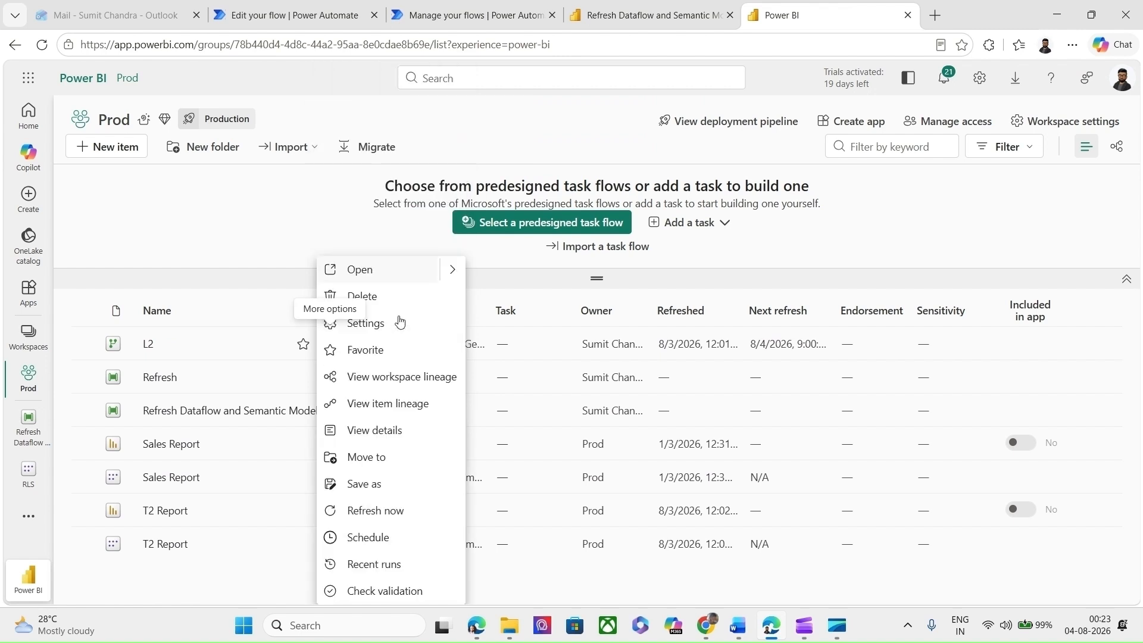
click(391, 509)
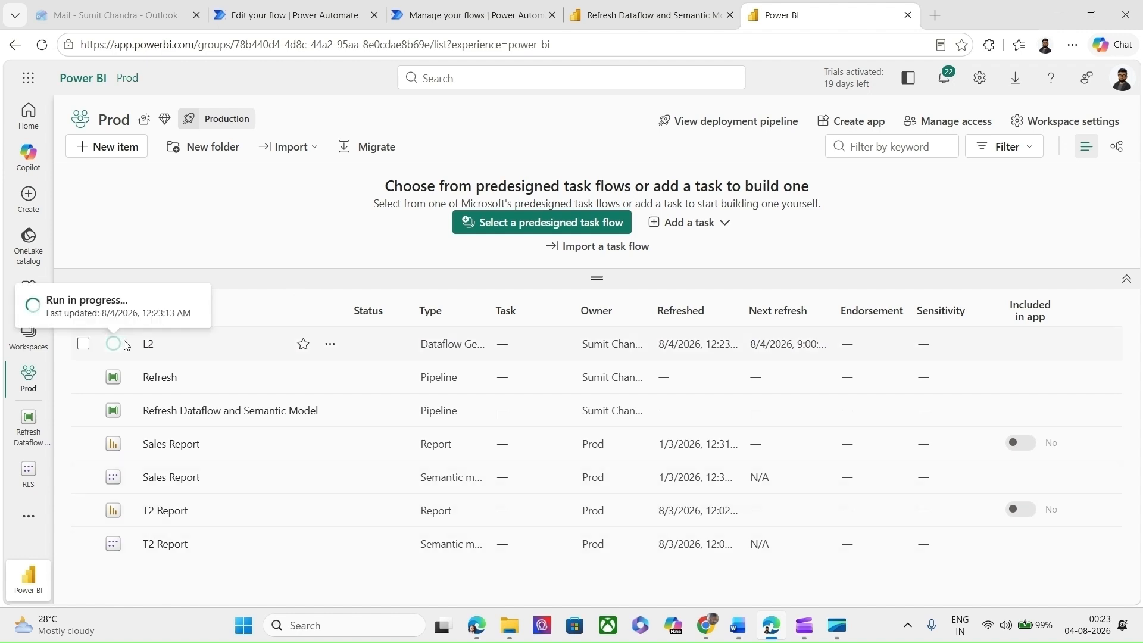
Check the L2 dataflow's refresh status in its recent runs, reloading the list, and close it
mouse_move(110, 343)
click(330, 349)
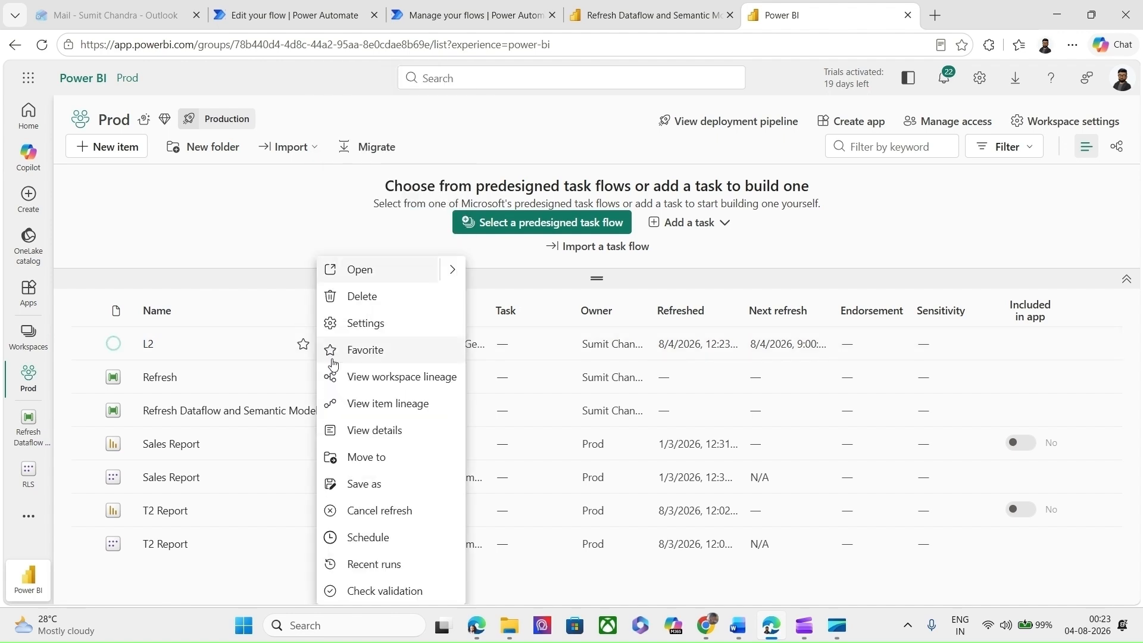
click(394, 568)
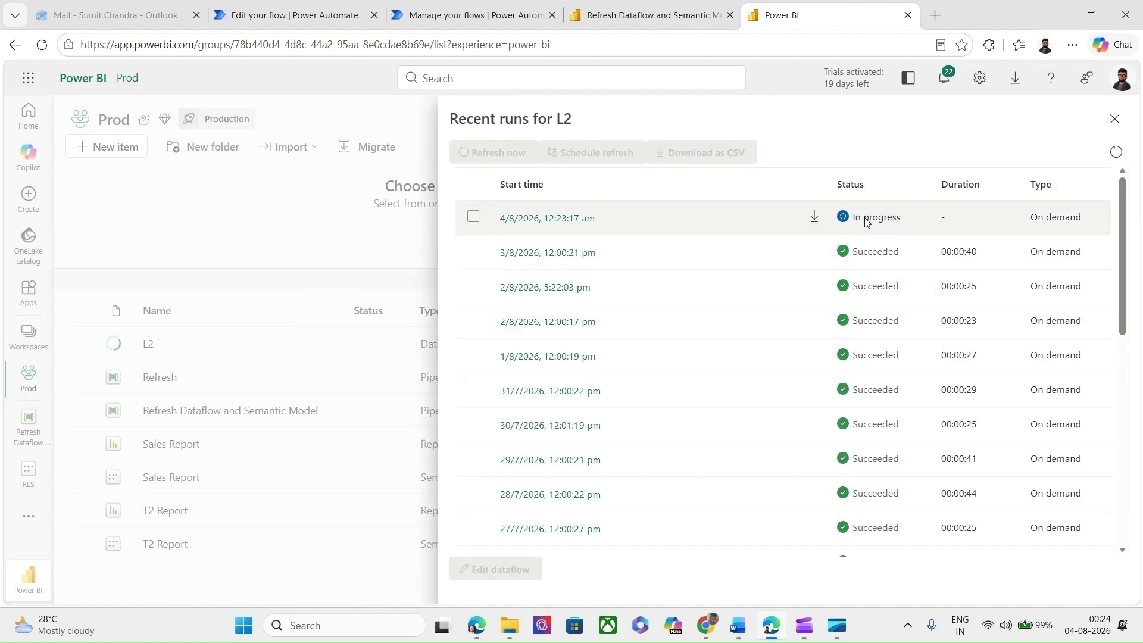
click(1117, 156)
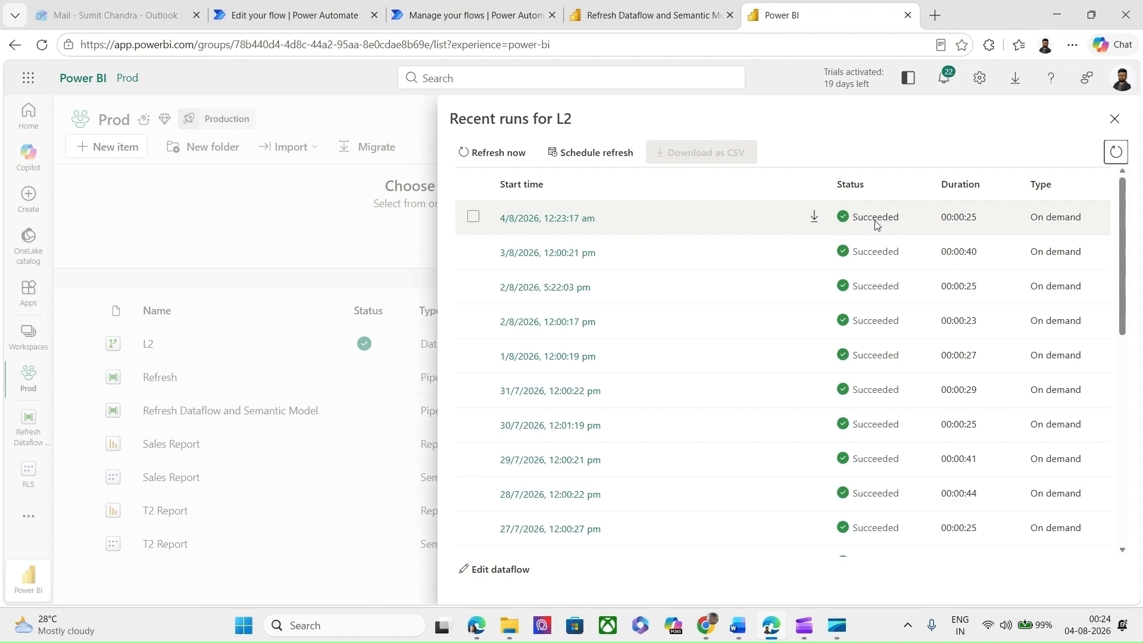
click(1114, 119)
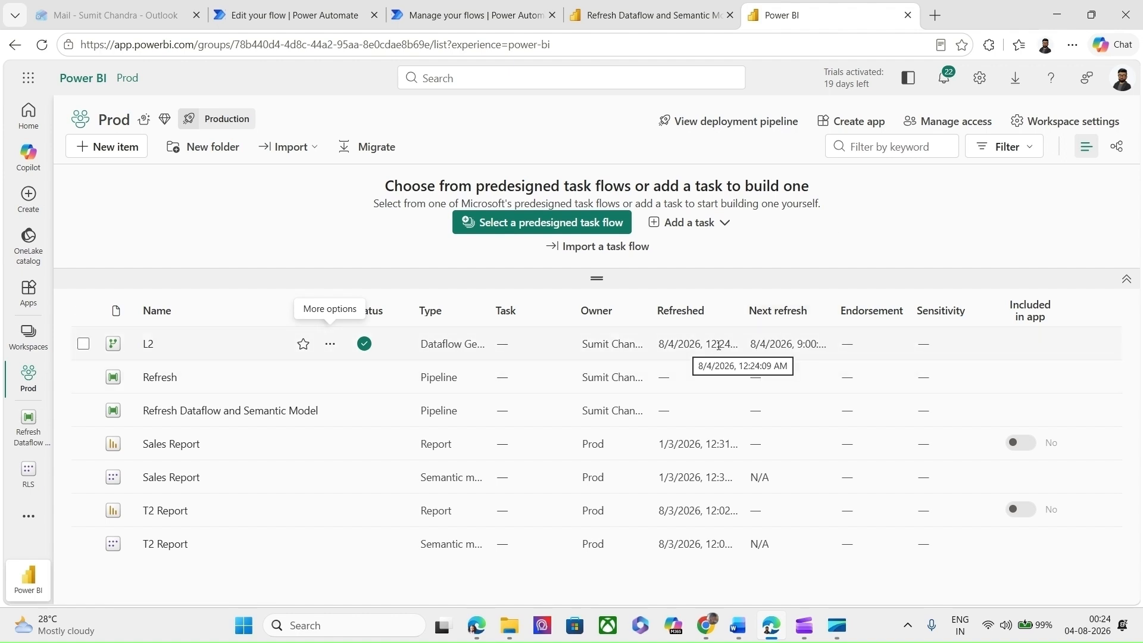
Reload the flow's run history in Power Automate and inspect the latest run's Refresh a dataset results
click(513, 18)
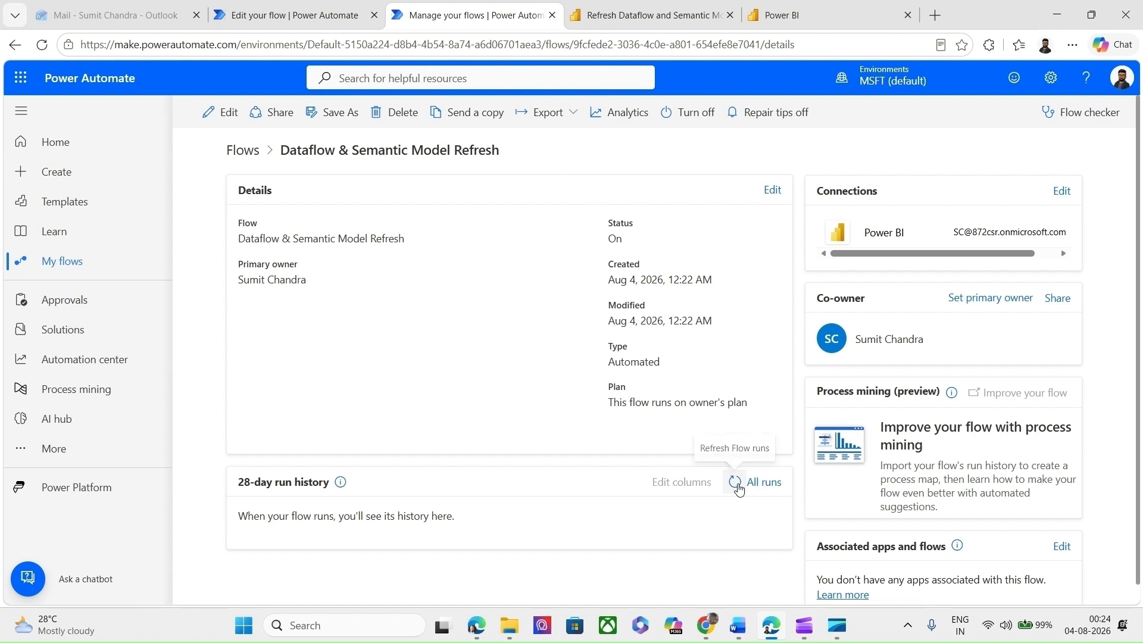
click(737, 483)
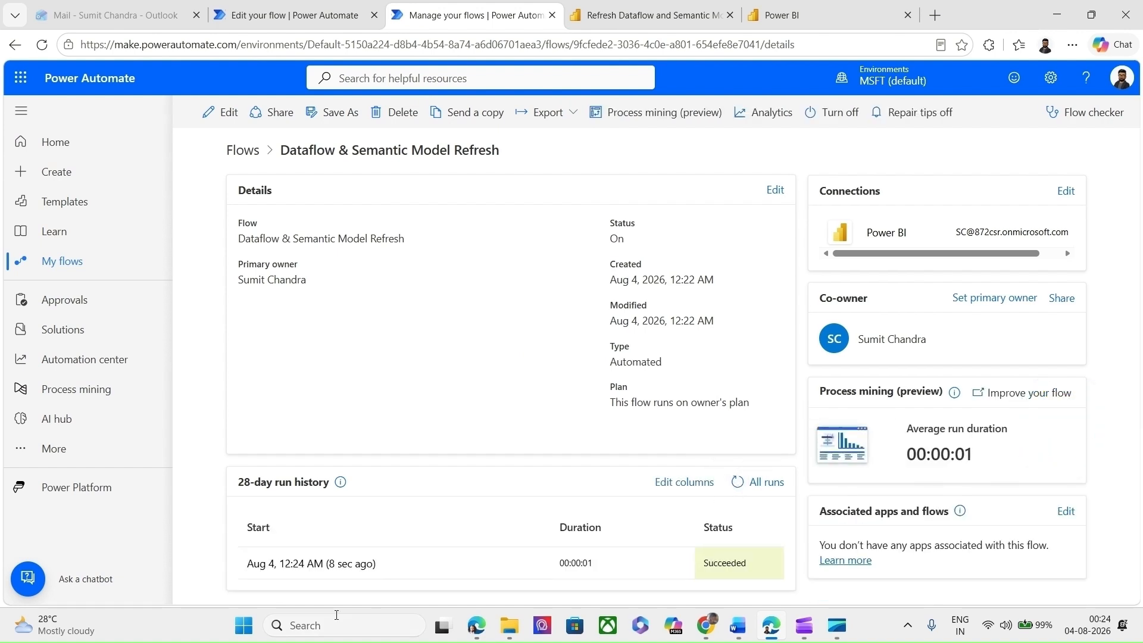
click(336, 569)
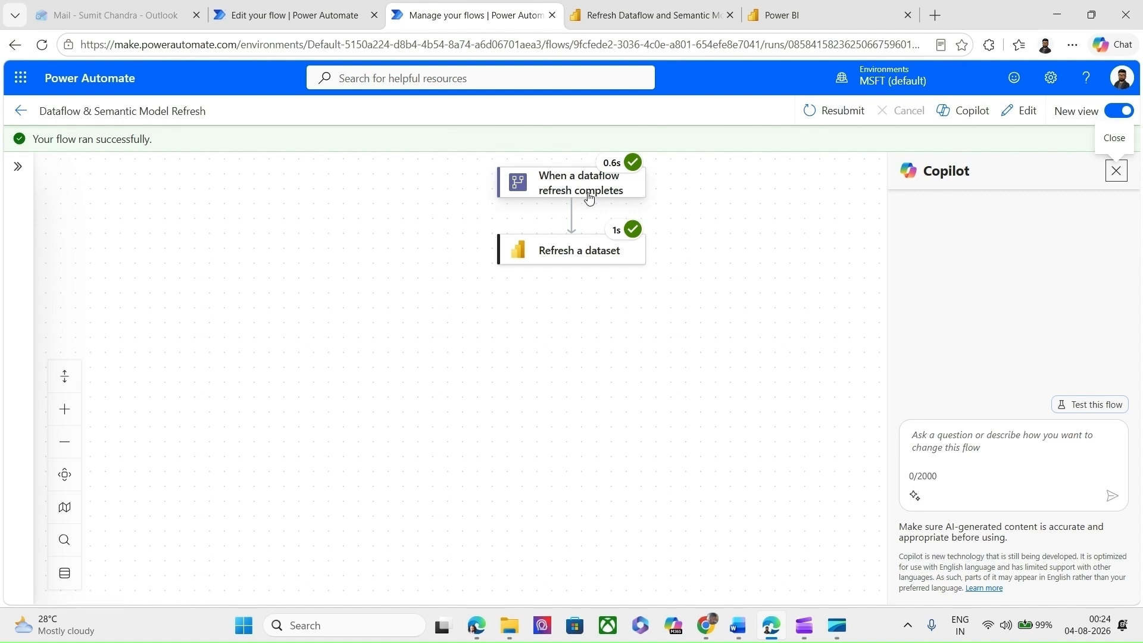
click(578, 261)
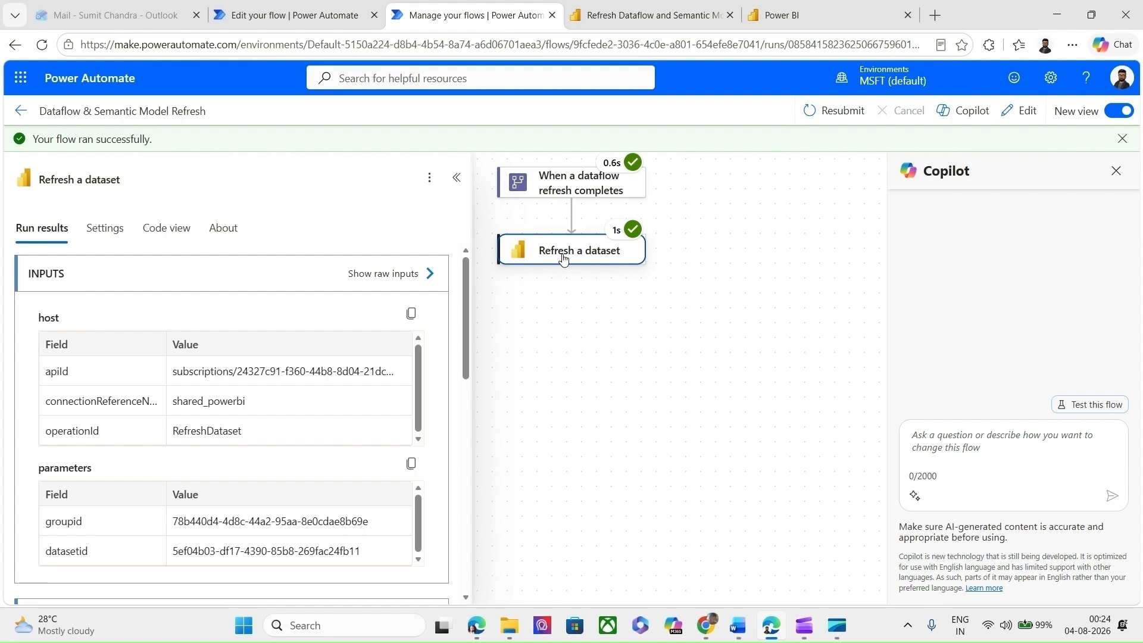
click(457, 178)
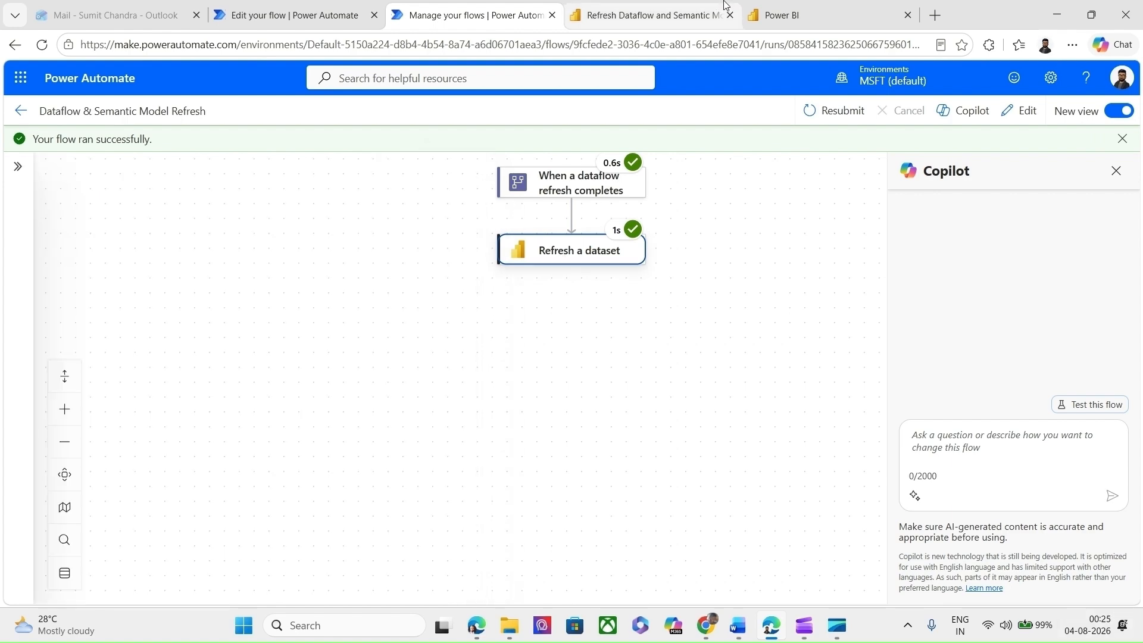
In Power BI, check the latest entry's details in the T2 Report semantic model's refresh history, and close the history
click(784, 6)
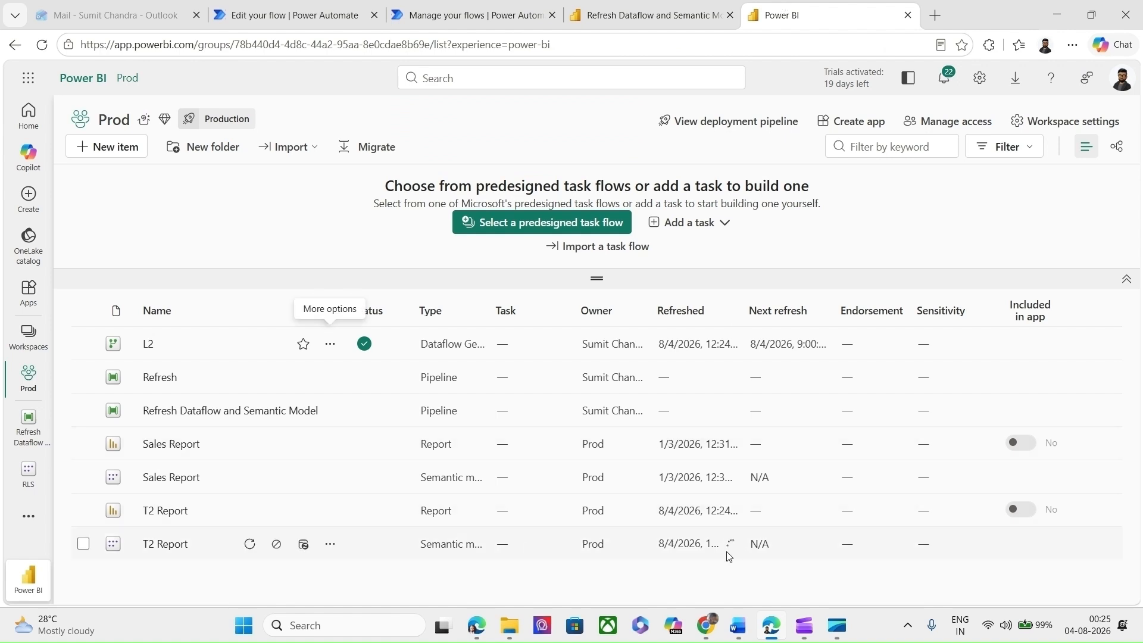
click(305, 545)
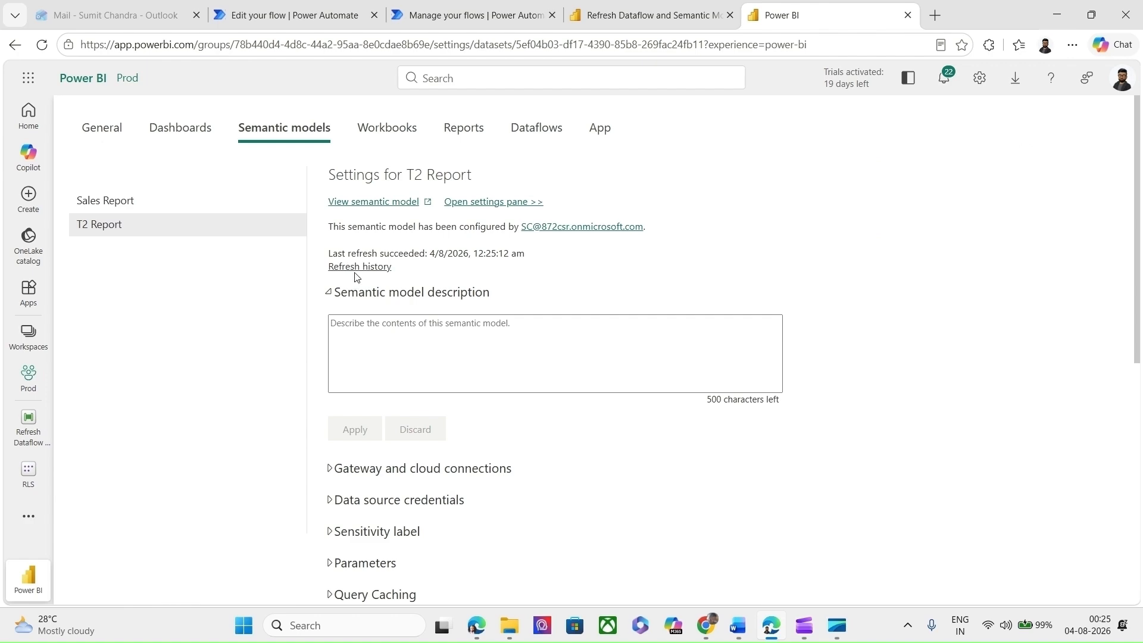
click(356, 267)
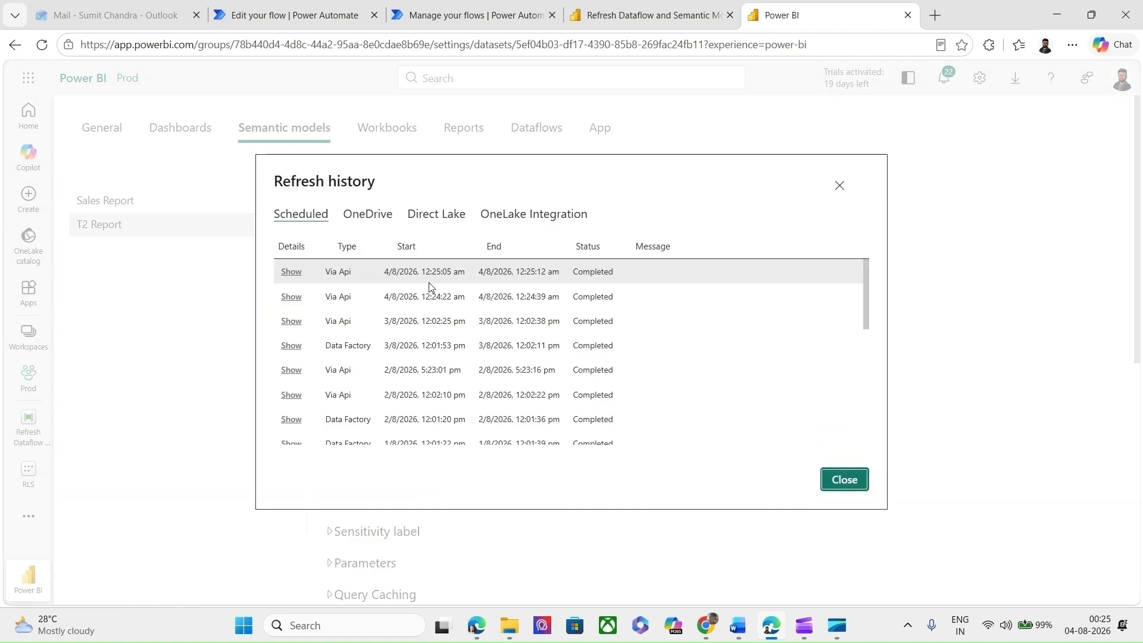
click(293, 275)
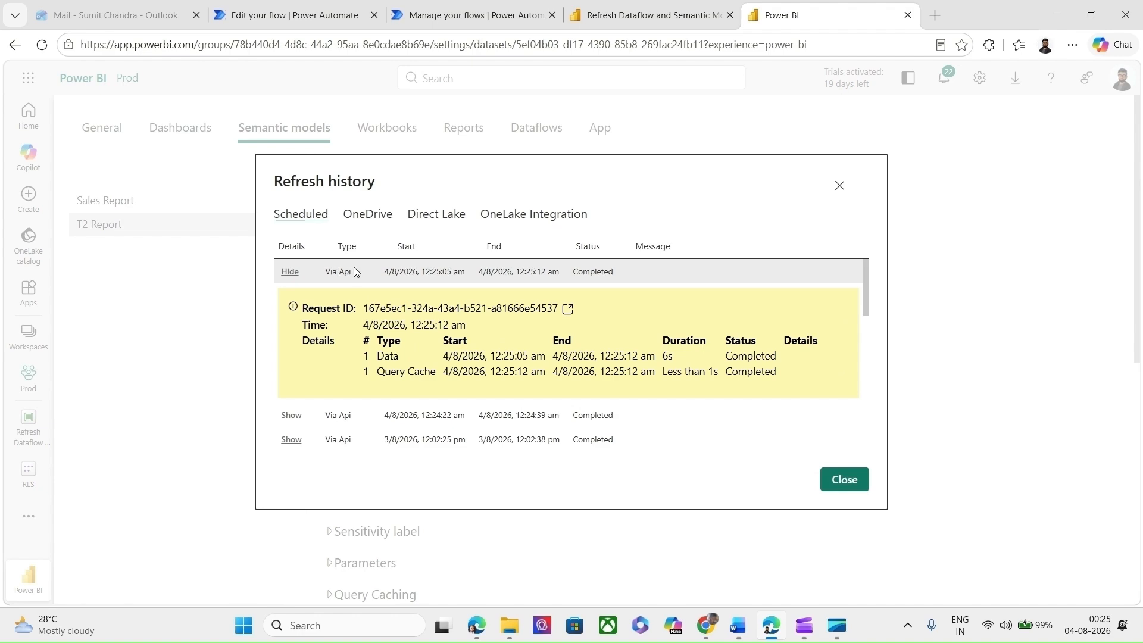
click(848, 481)
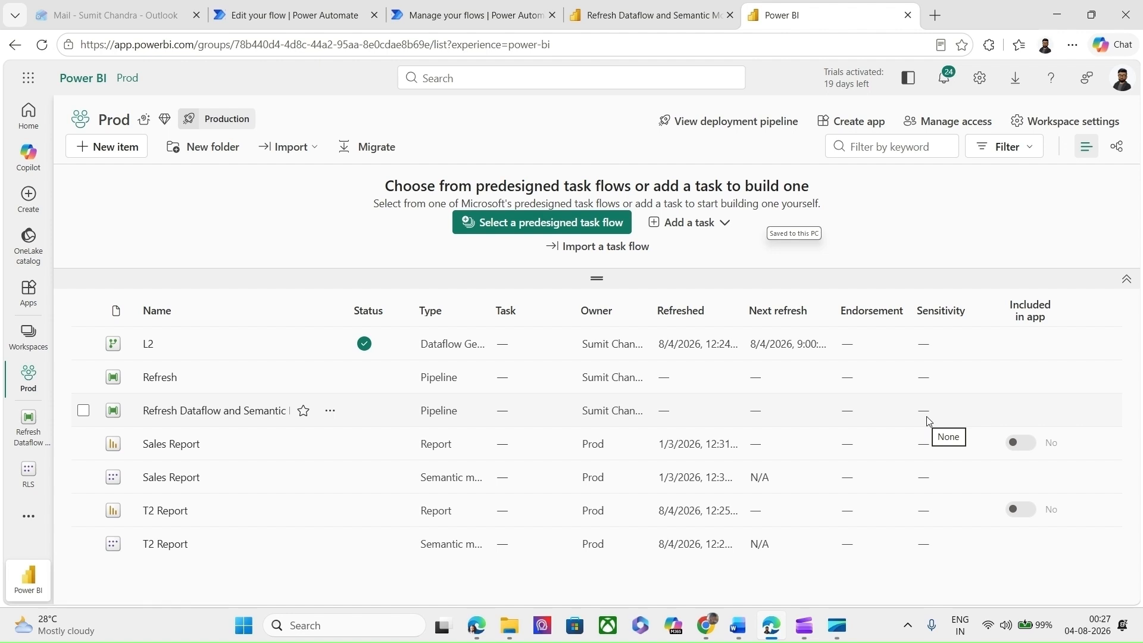
Switch to the Refresh Dataflow and Semantic Model pipeline to review its activities
key(ctrl+shift+Tab)
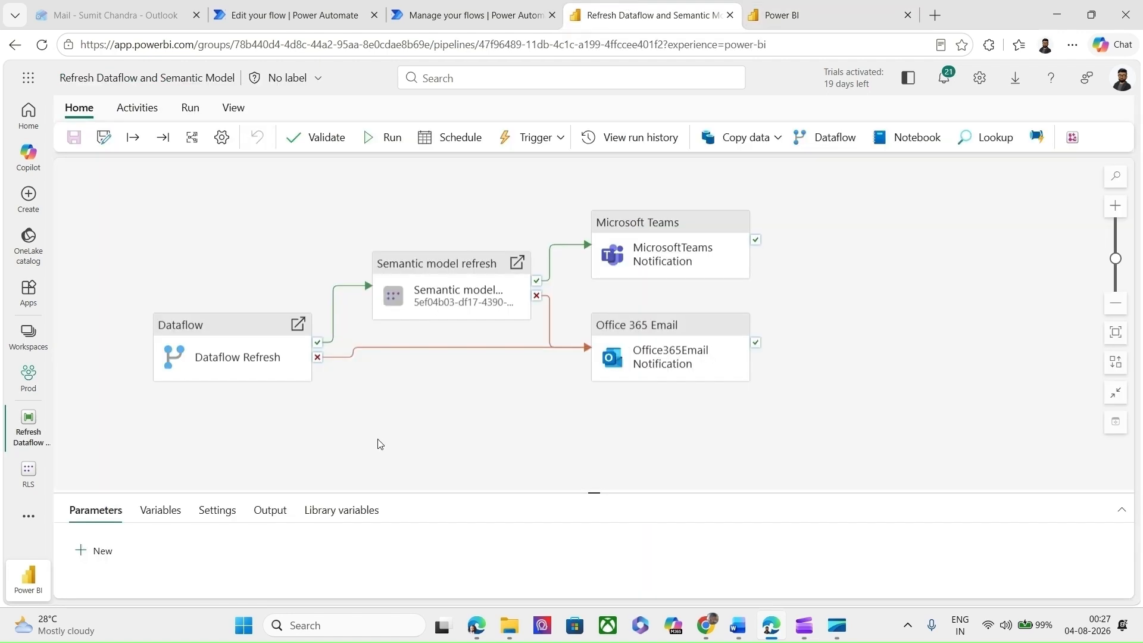